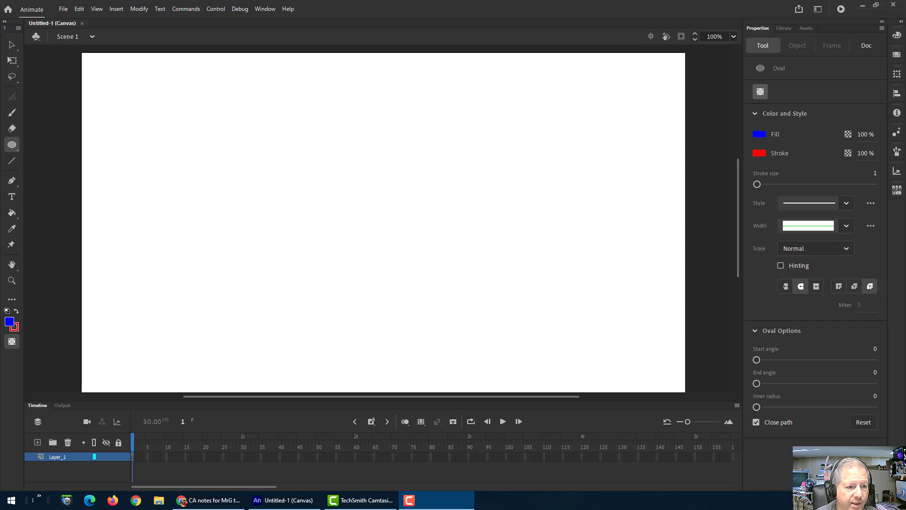
- With the Oval tool at stroke size 6, draw an ellipse in the stage's upper-left area and a circle about 87 px wide beneath it
click(19, 149)
click(48, 144)
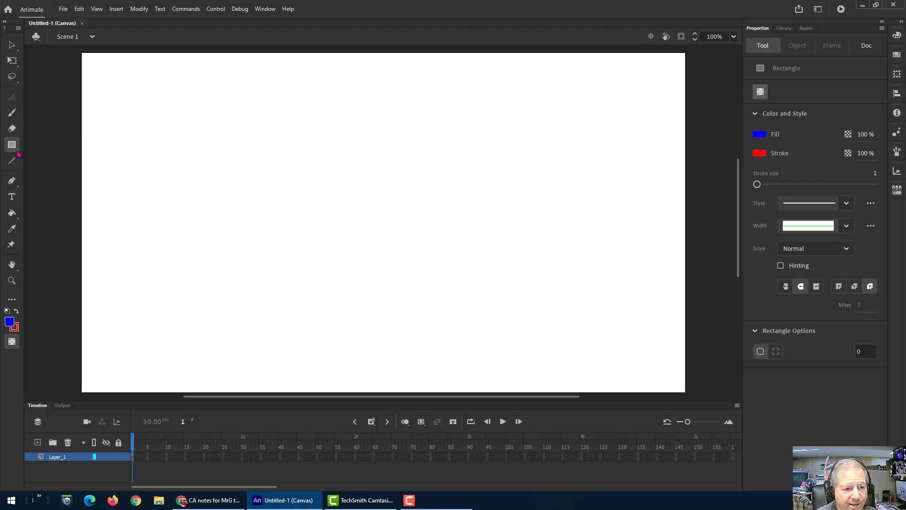
click(18, 153)
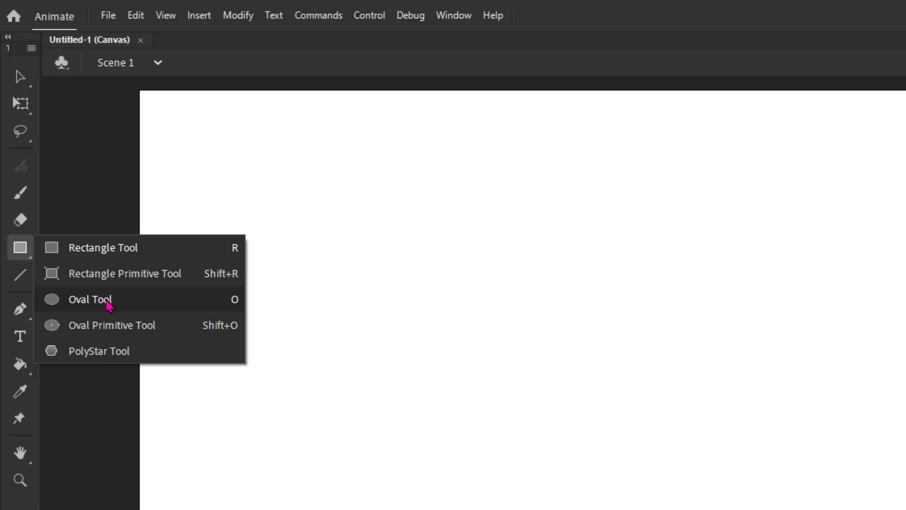
click(108, 305)
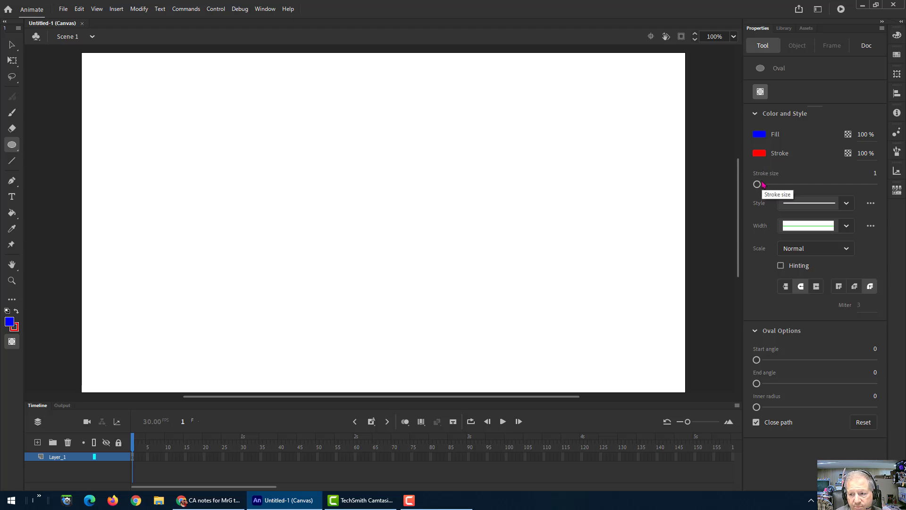
drag(757, 185, 759, 184)
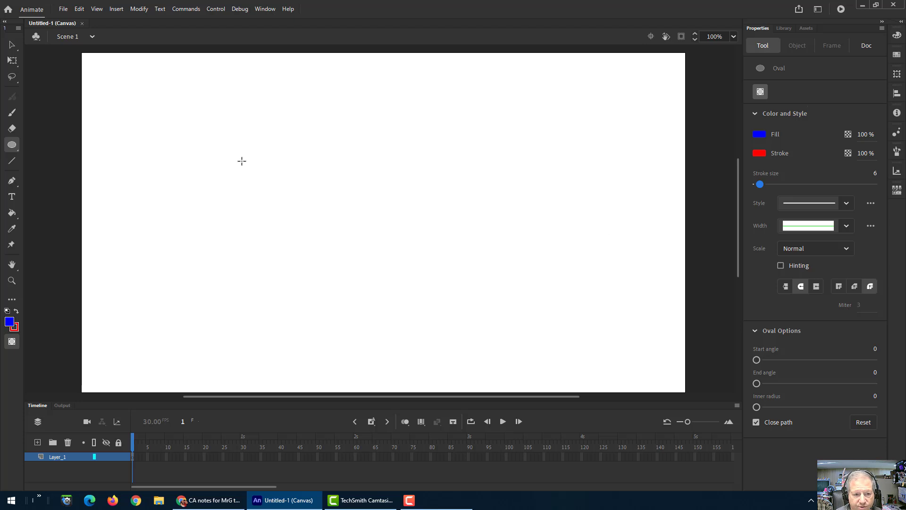
mouse_move(110, 74)
mouse_down()
mouse_move(128, 104)
mouse_move(170, 103)
mouse_up()
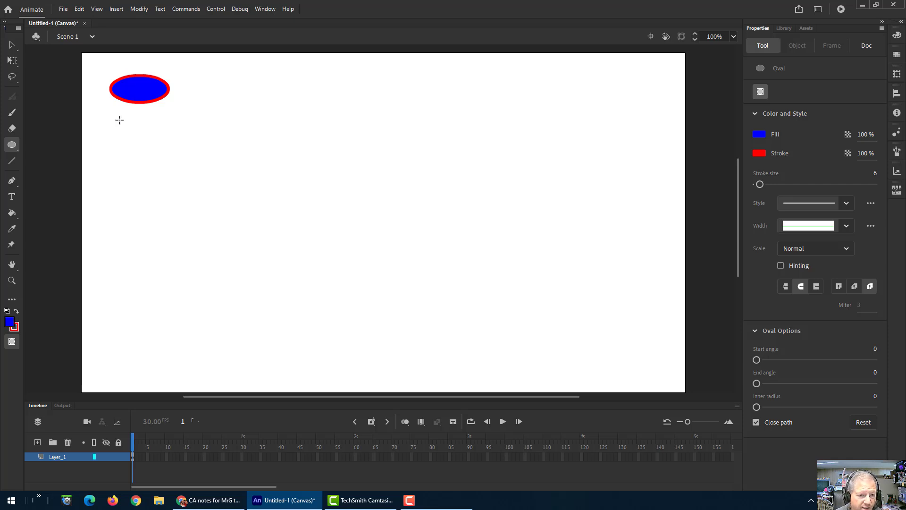
drag(116, 118, 160, 127)
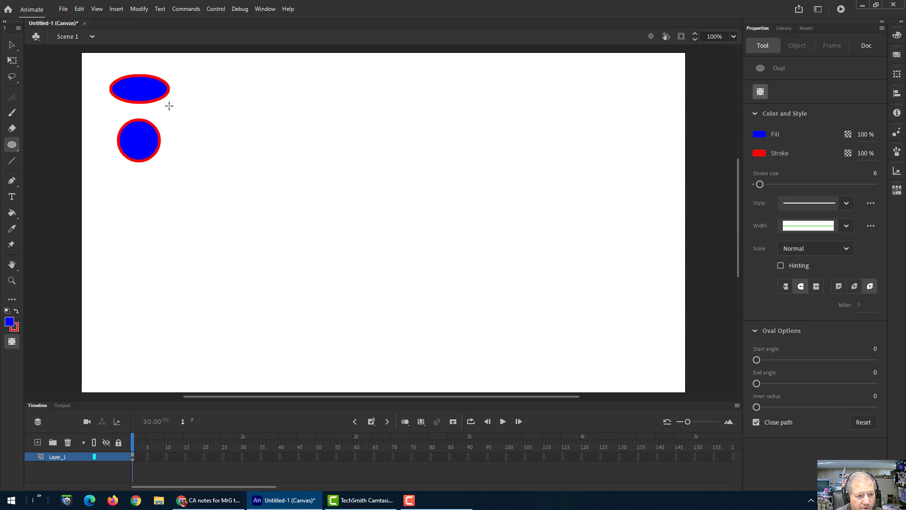
- Draw two squares side by side to the right of the ellipse with the Rectangle tool
click(12, 148)
click(55, 147)
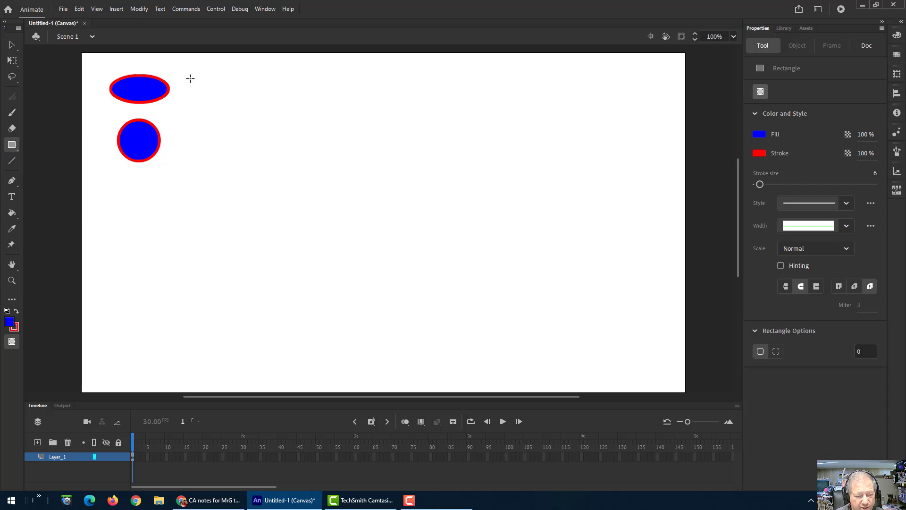
drag(190, 77, 224, 111)
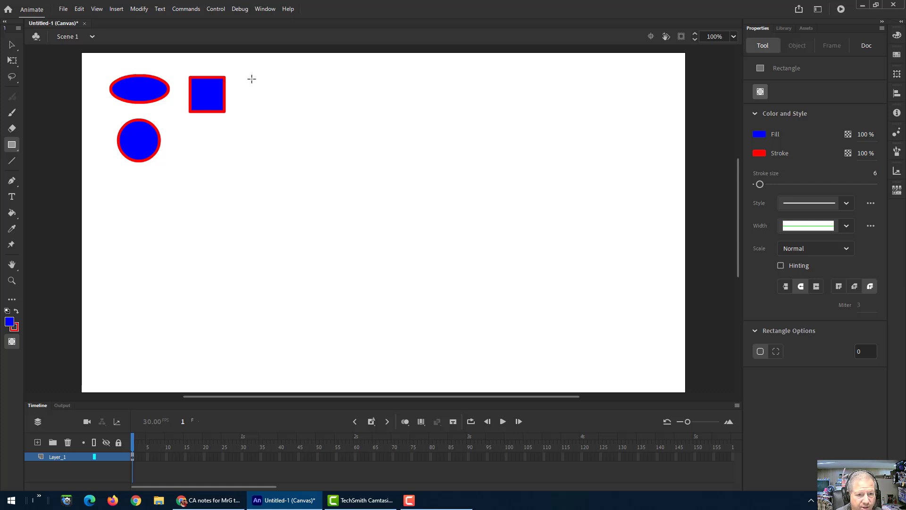
mouse_move(251, 78)
mouse_down()
mouse_move(270, 98)
mouse_move(310, 103)
mouse_move(290, 88)
mouse_up()
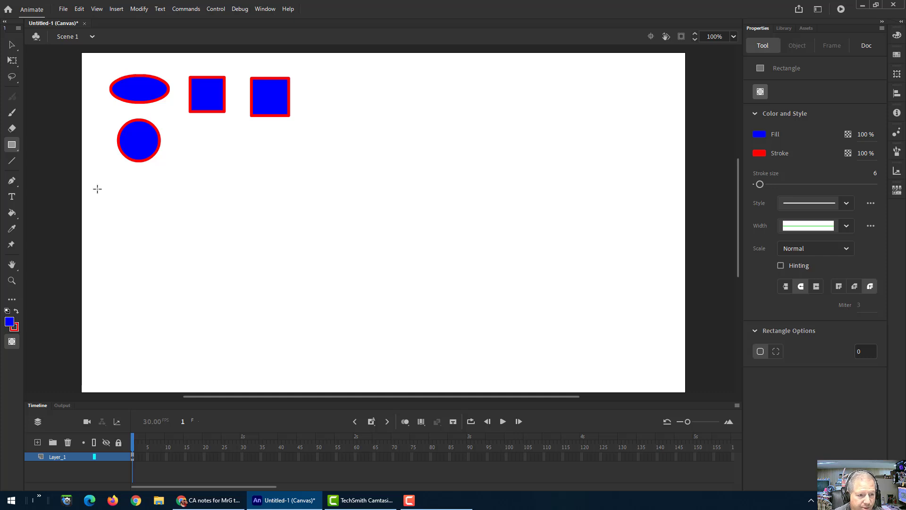
- Select the circle, the right square and the ellipse in turn to examine how drawing objects are outlined and which properties they offer
click(13, 146)
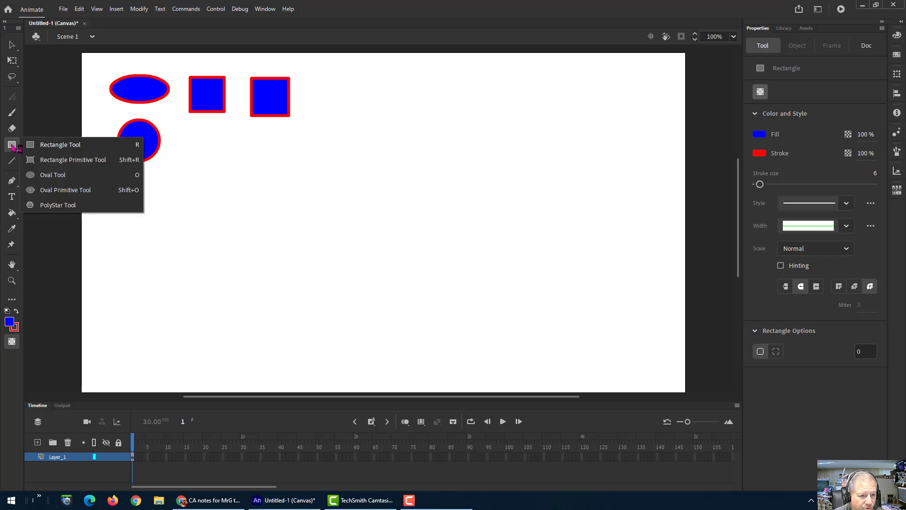
click(50, 175)
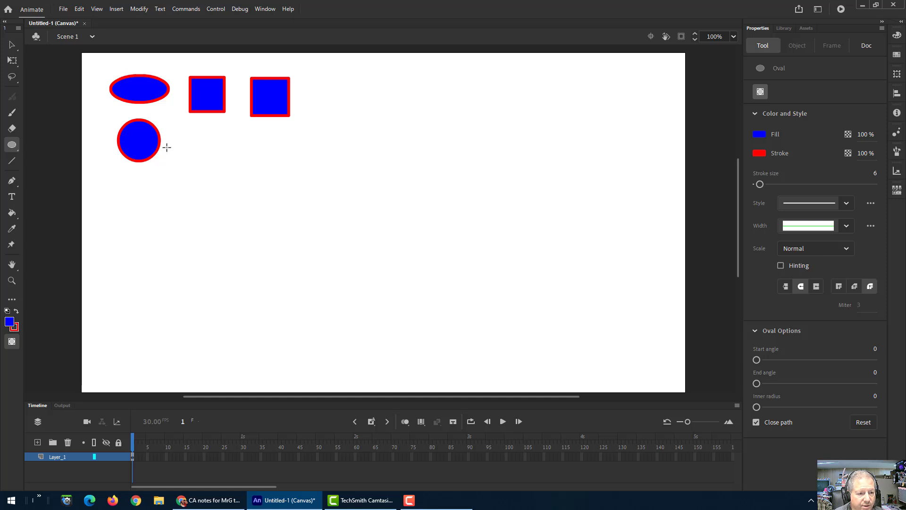
click(12, 45)
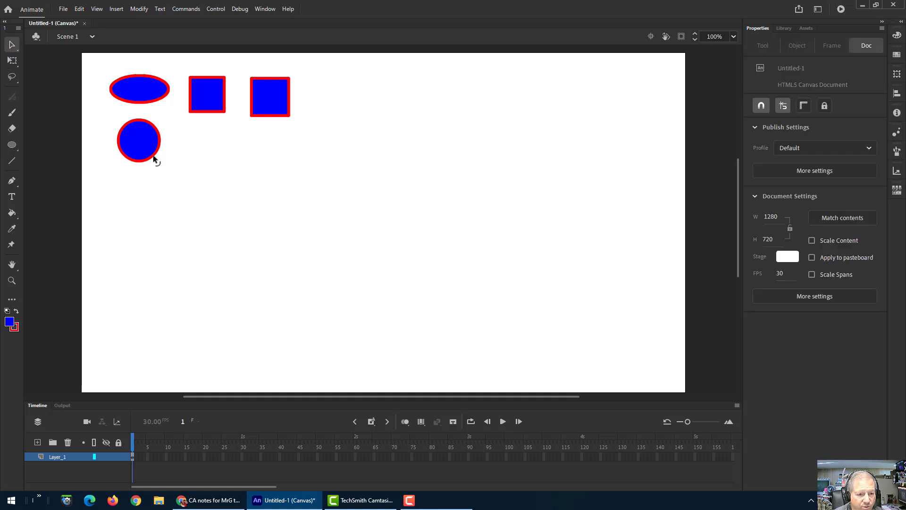
click(146, 144)
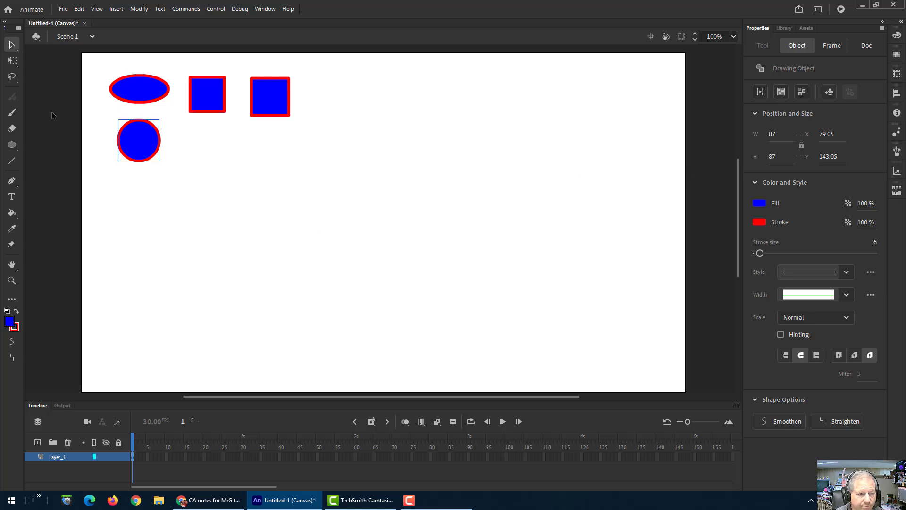
click(12, 145)
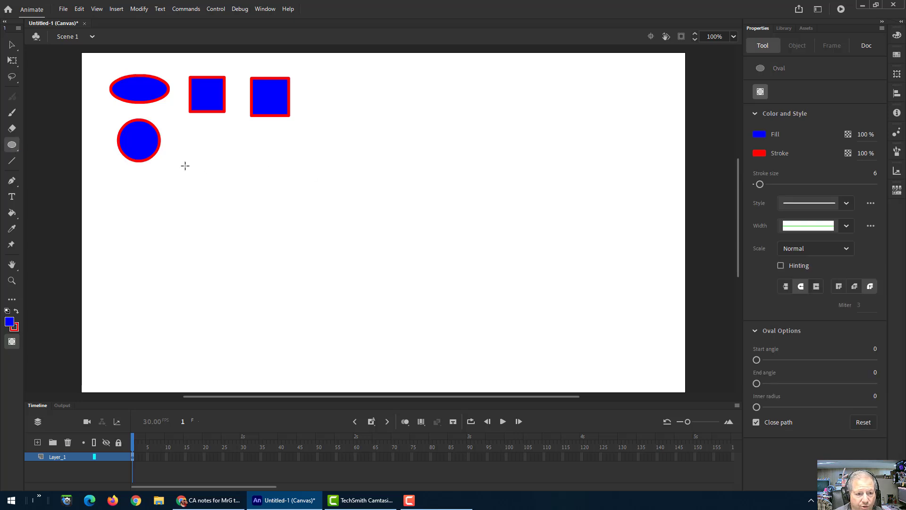
click(12, 45)
click(137, 140)
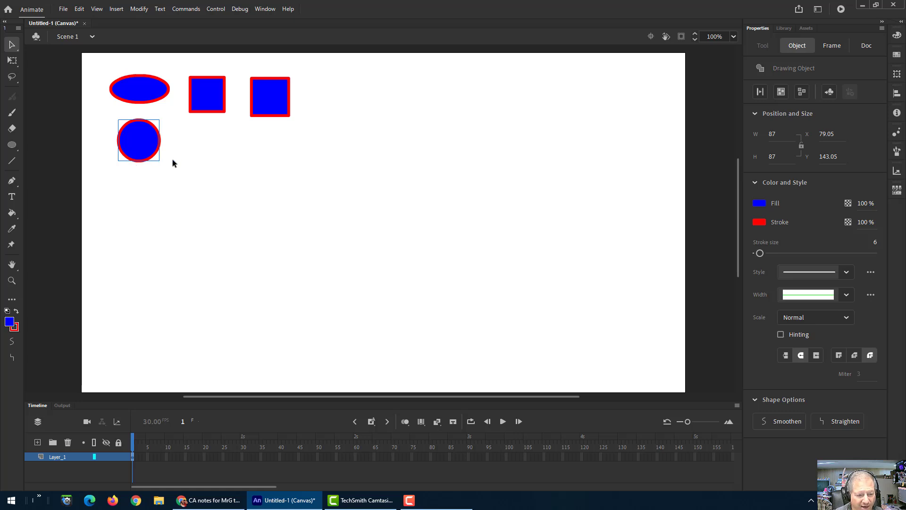
click(269, 105)
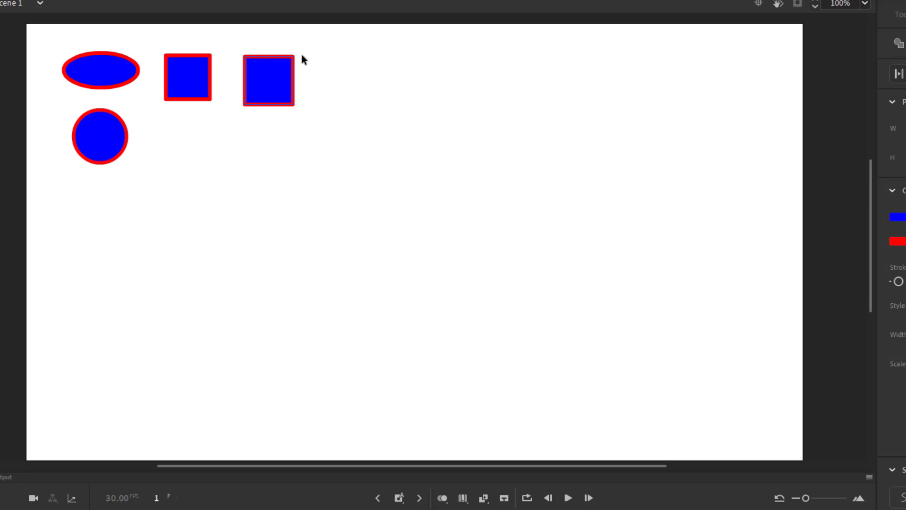
click(100, 134)
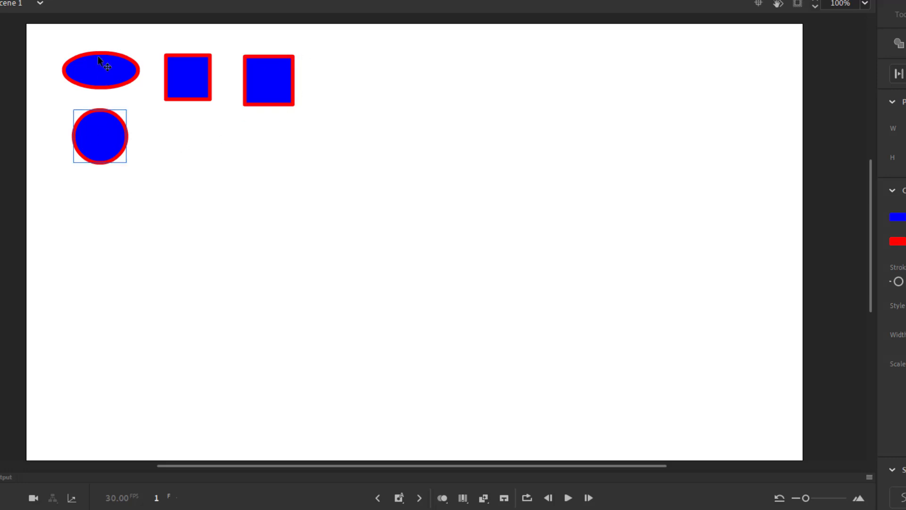
click(107, 77)
click(96, 147)
- Turn off object drawing mode for the Oval tool and draw a slightly larger circle below the first one
key(o)
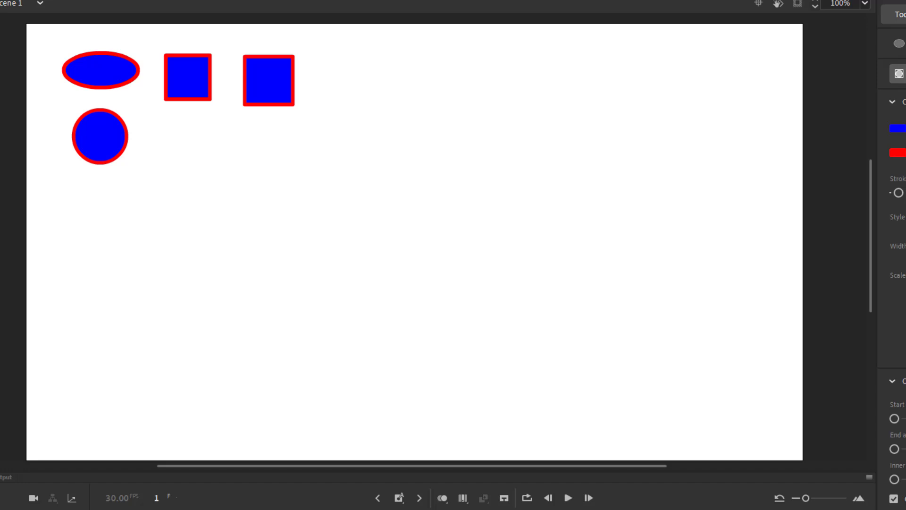
click(898, 74)
click(900, 76)
click(900, 74)
mouse_move(81, 180)
mouse_down()
mouse_move(104, 221)
mouse_move(143, 242)
mouse_up()
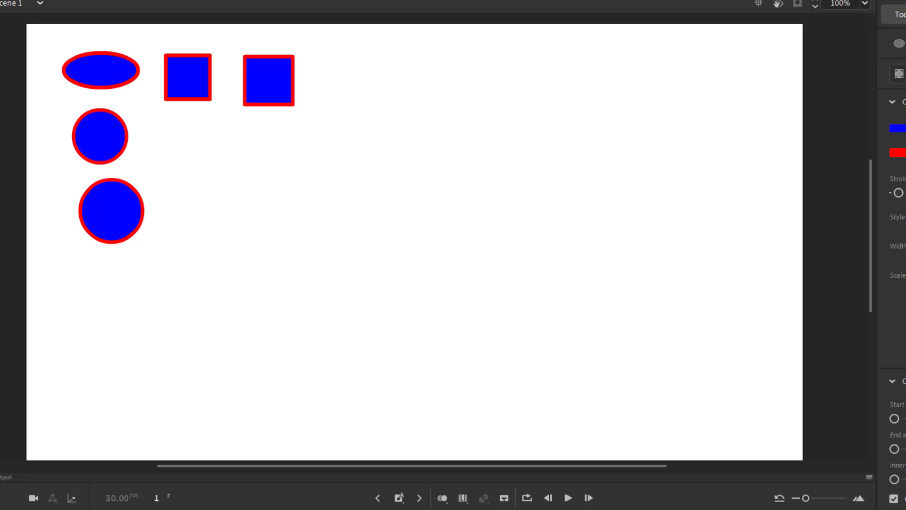
- Select the lower circle's fill and the upper circle alternately to compare how a merged shape and a drawing object are selected
key(v)
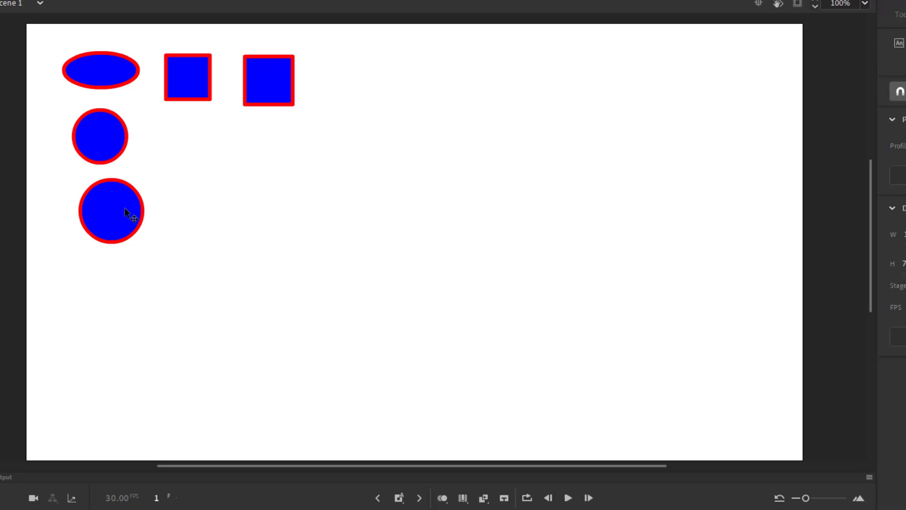
click(123, 208)
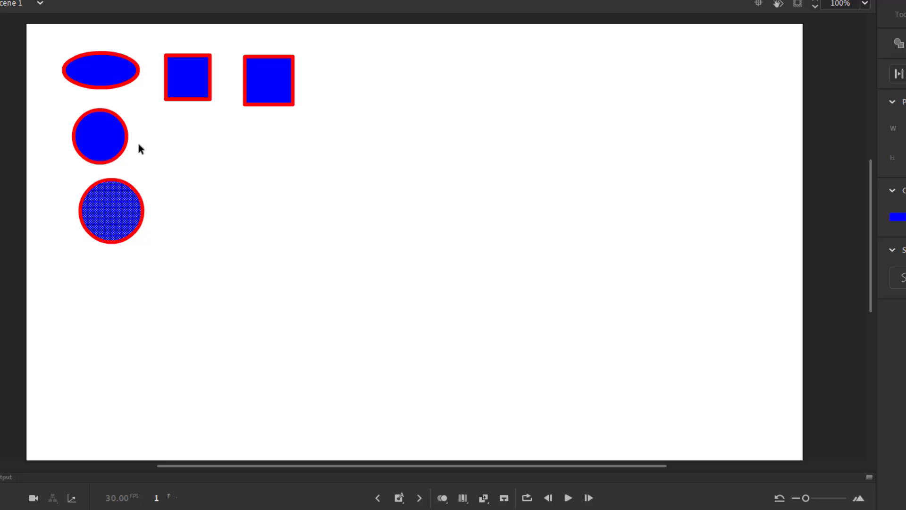
click(109, 145)
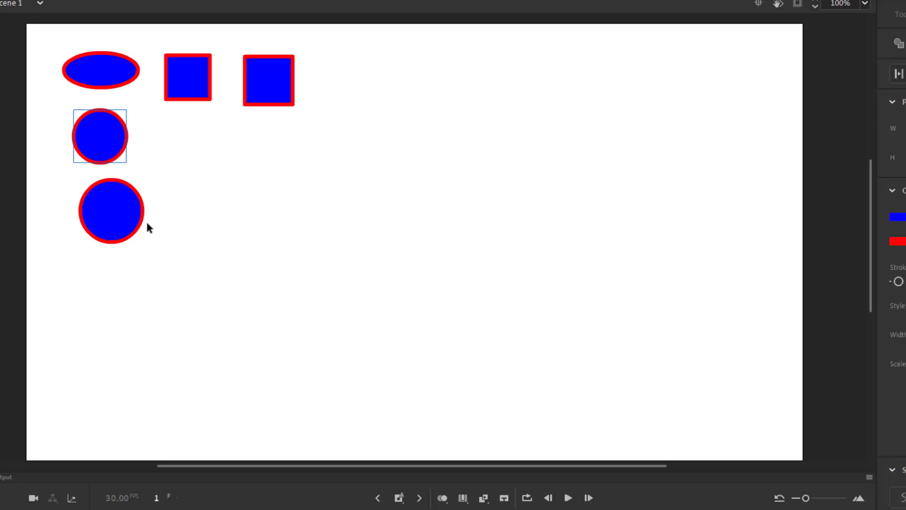
click(108, 205)
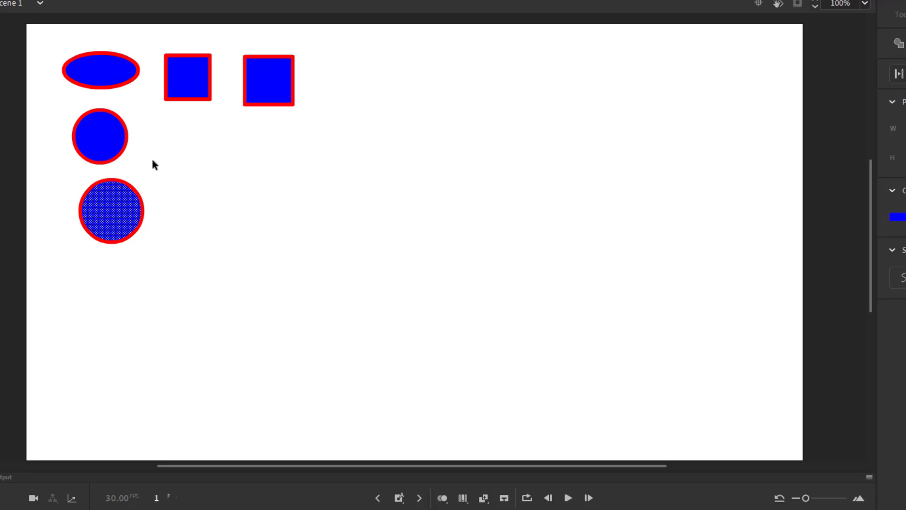
- Move the upper circle slightly up and to the right as a whole drawing object
click(111, 135)
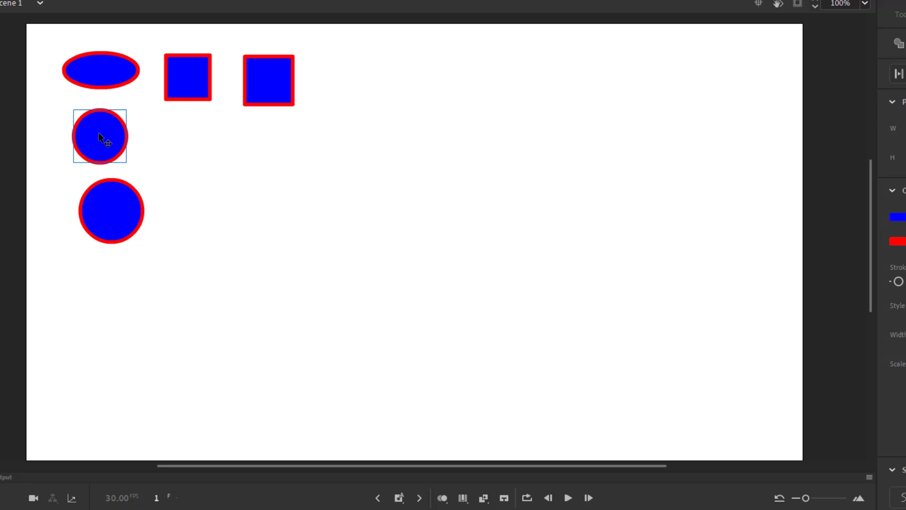
mouse_move(99, 134)
mouse_down()
mouse_move(206, 149)
mouse_move(176, 157)
mouse_move(77, 123)
mouse_move(100, 134)
mouse_up()
- Try moving only the lower circle's fill to the right out of its stroke, and undo the move
click(117, 225)
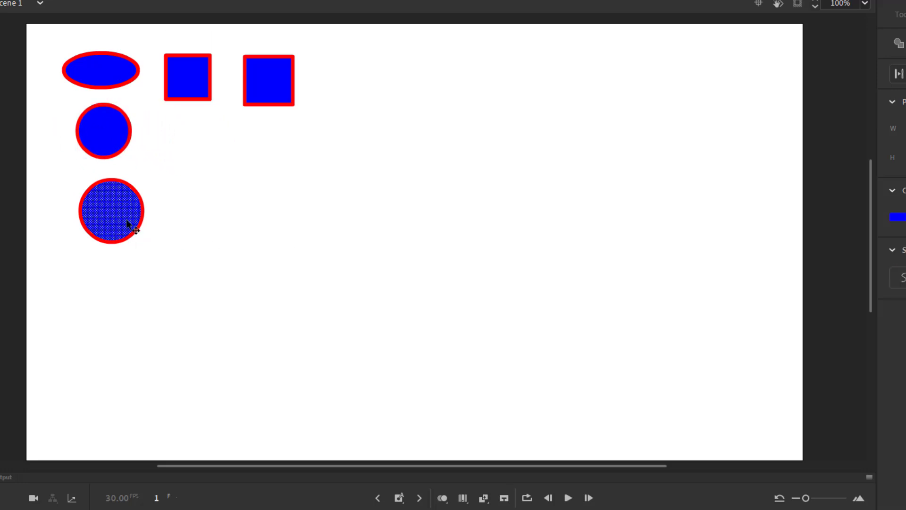
mouse_move(130, 222)
mouse_down()
mouse_move(189, 222)
mouse_move(239, 199)
mouse_up()
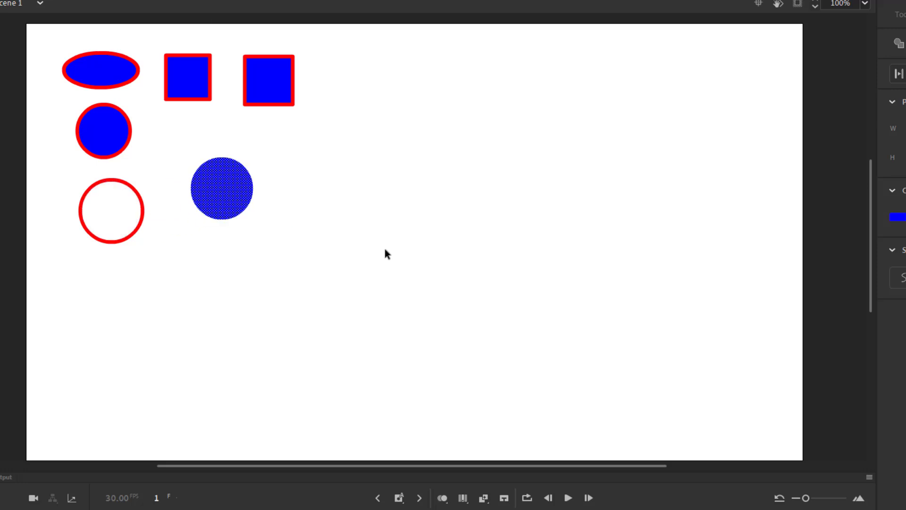
key(ctrl+z)
click(276, 211)
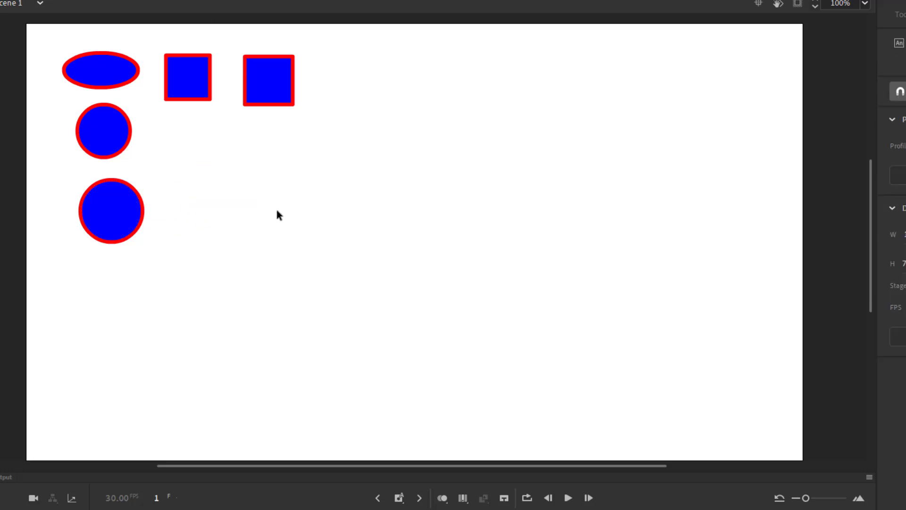
- Select the lower circle's fill and stroke together, try moving both to the right, and undo the move
double_click(107, 206)
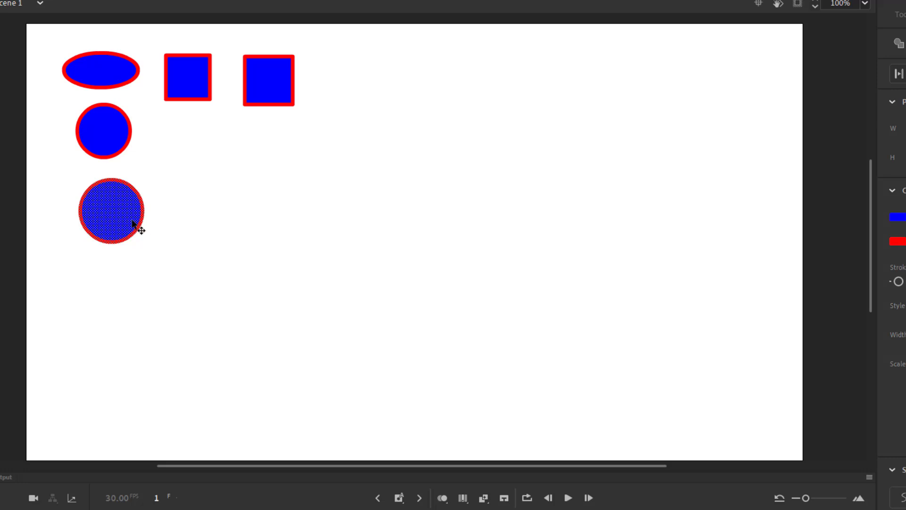
drag(138, 222, 249, 223)
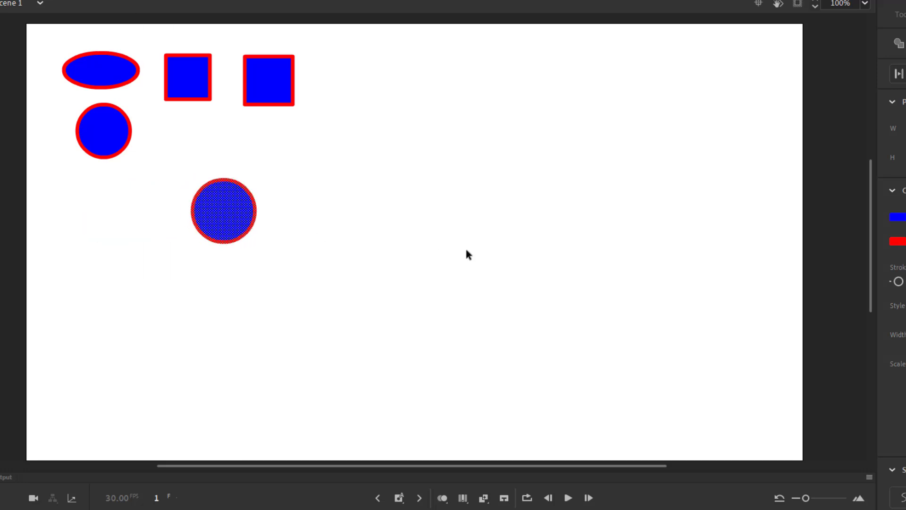
key(ctrl+z)
click(285, 203)
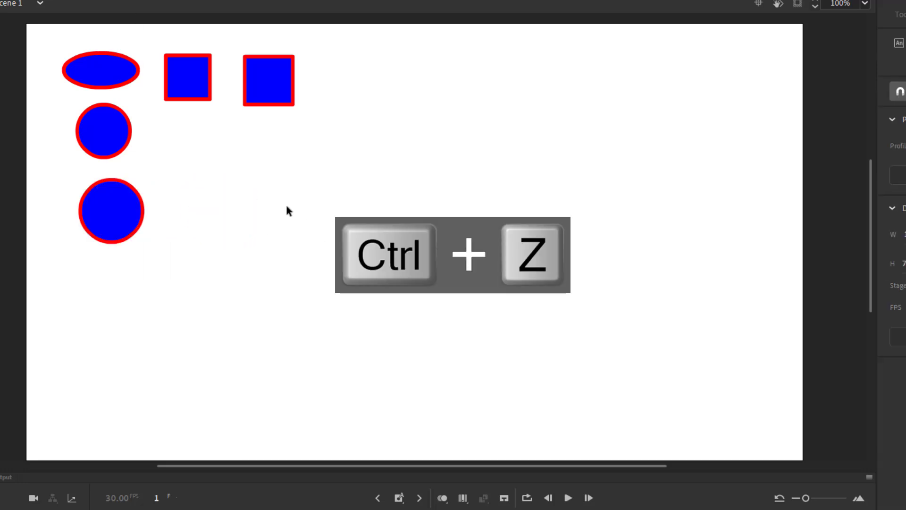
- Try moving only the lower circle's stroke to the right off its fill, and undo the move
click(143, 208)
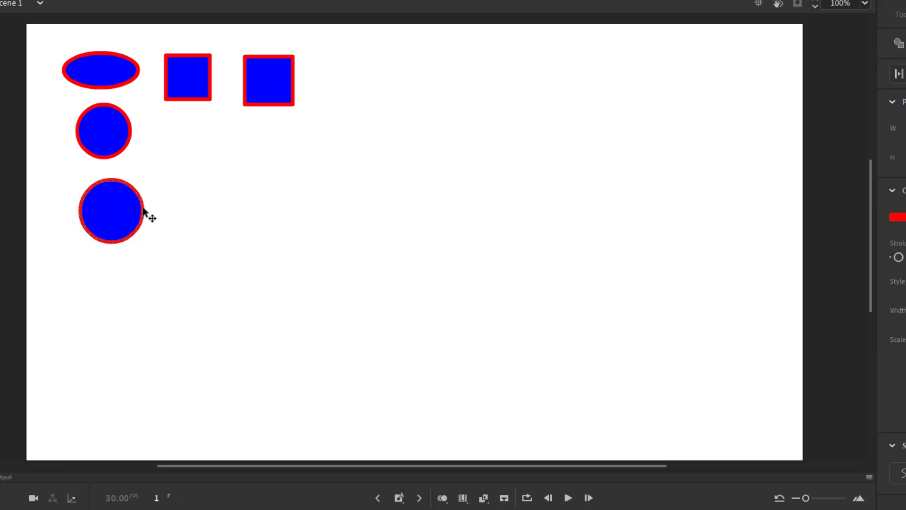
drag(143, 208, 232, 197)
key(ctrl+z)
- Select the upper circle and the left square to check how each is picked as a whole object
click(101, 133)
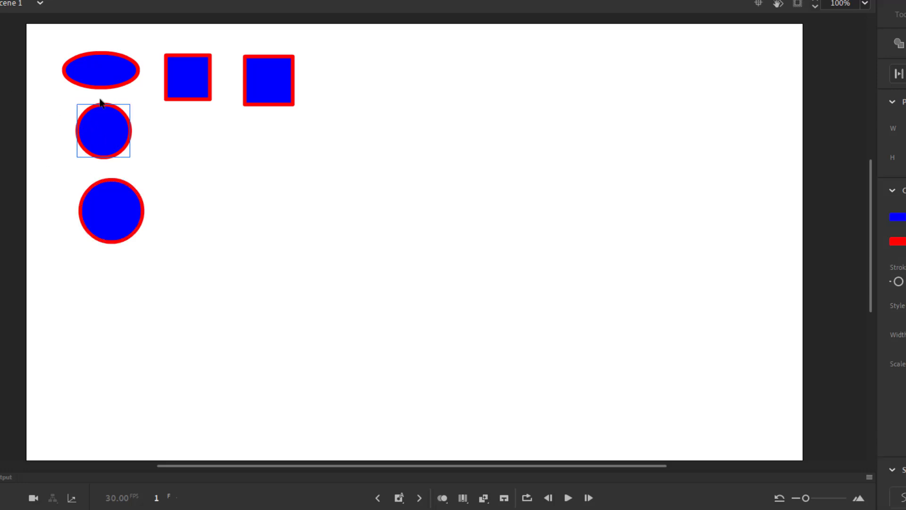
click(188, 78)
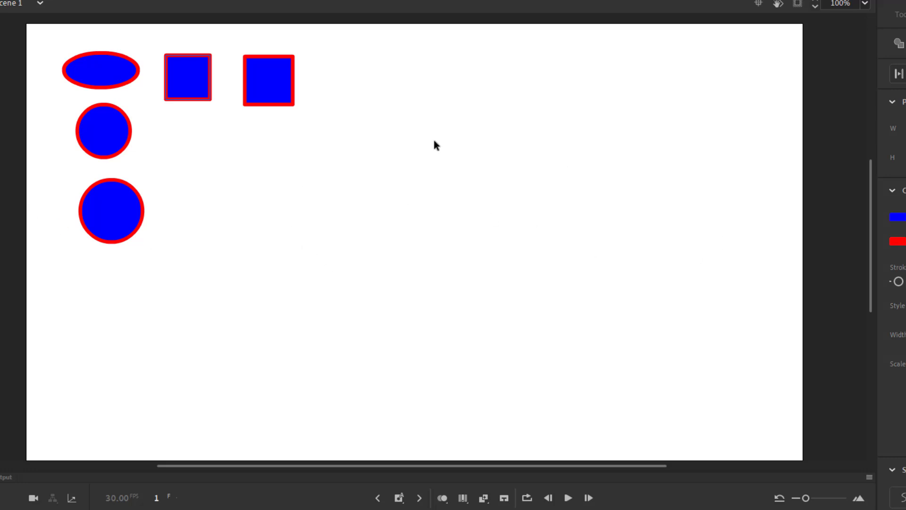
- Draw two blue ovals with a dashed red stroke beside the lower circle, giving the second one an inner radius of 22
key(o)
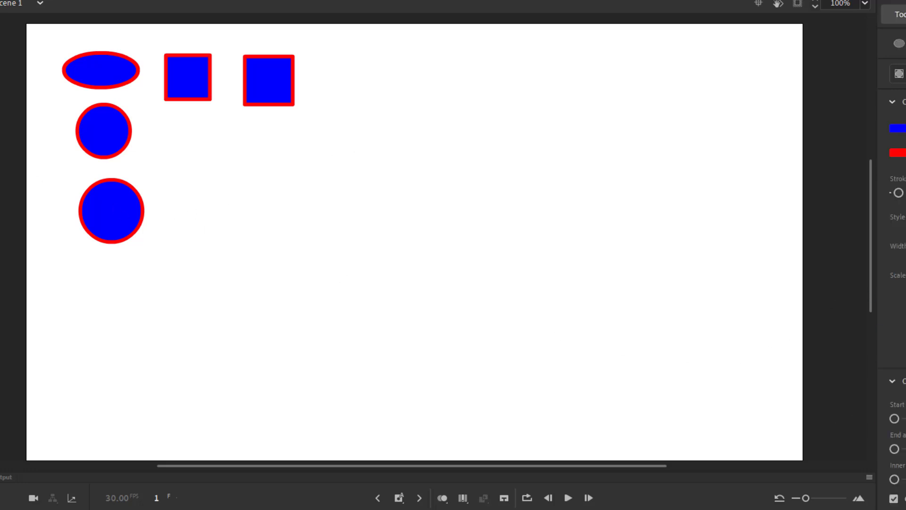
click(844, 178)
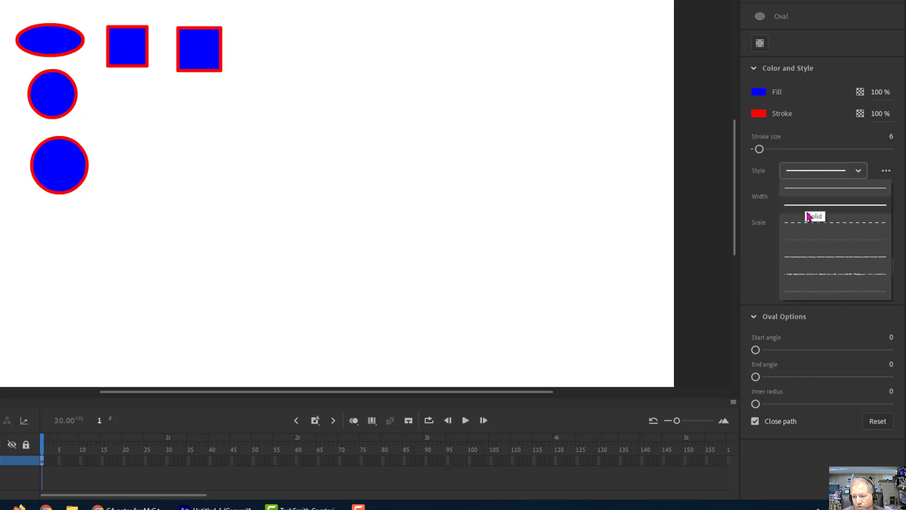
click(809, 221)
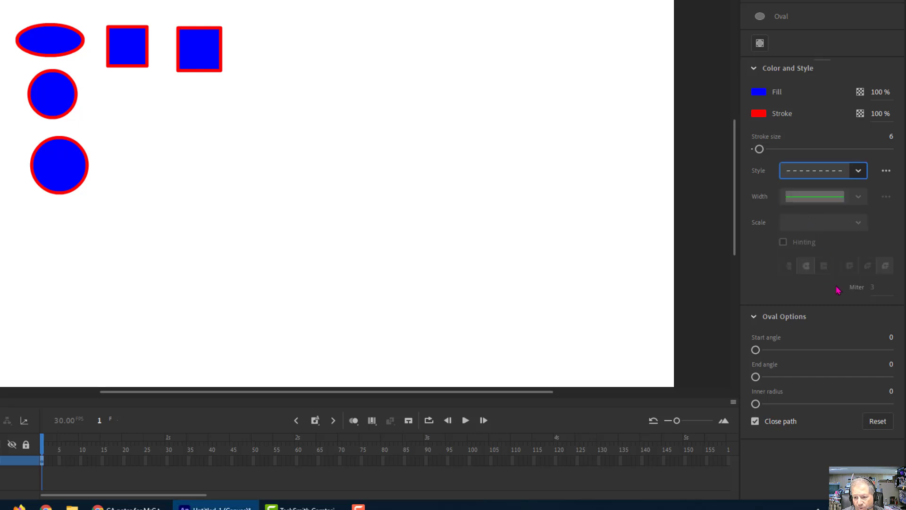
mouse_move(117, 116)
mouse_down()
mouse_move(126, 146)
mouse_move(191, 178)
mouse_up()
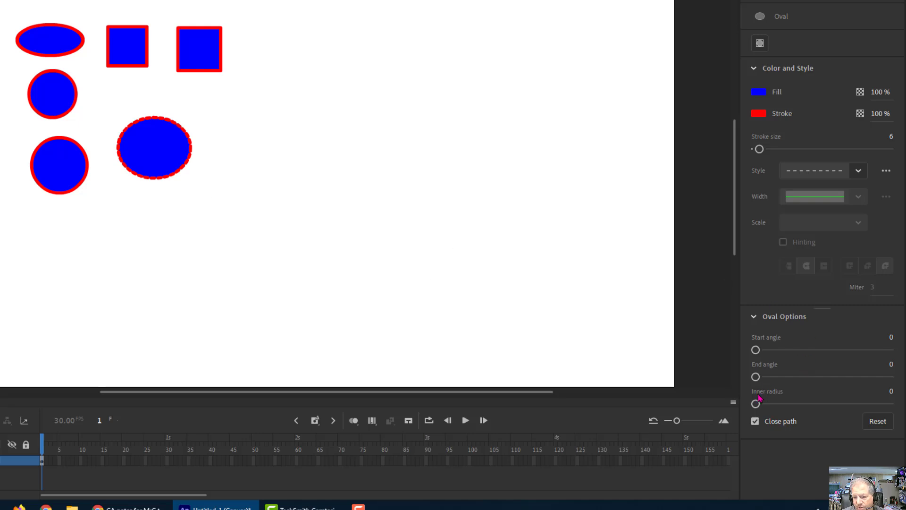
drag(755, 403, 785, 404)
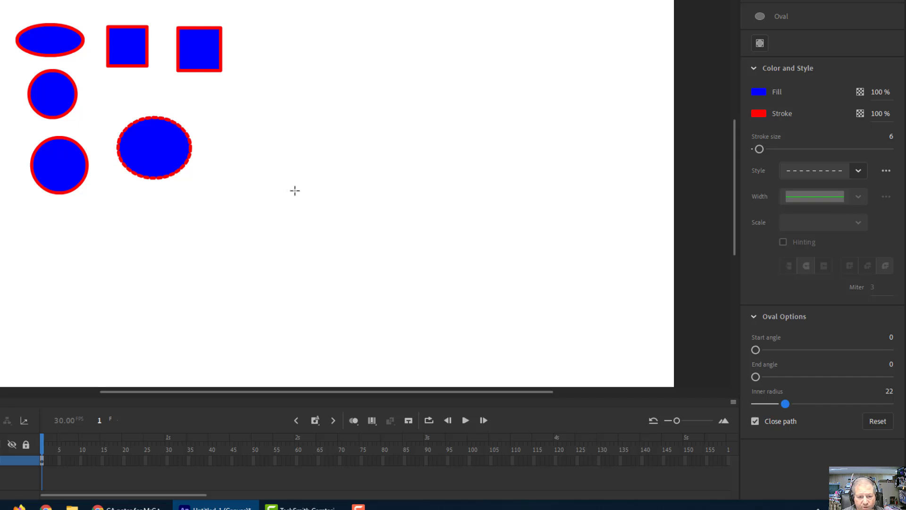
mouse_move(222, 118)
mouse_down()
mouse_move(253, 157)
mouse_move(328, 193)
mouse_up()
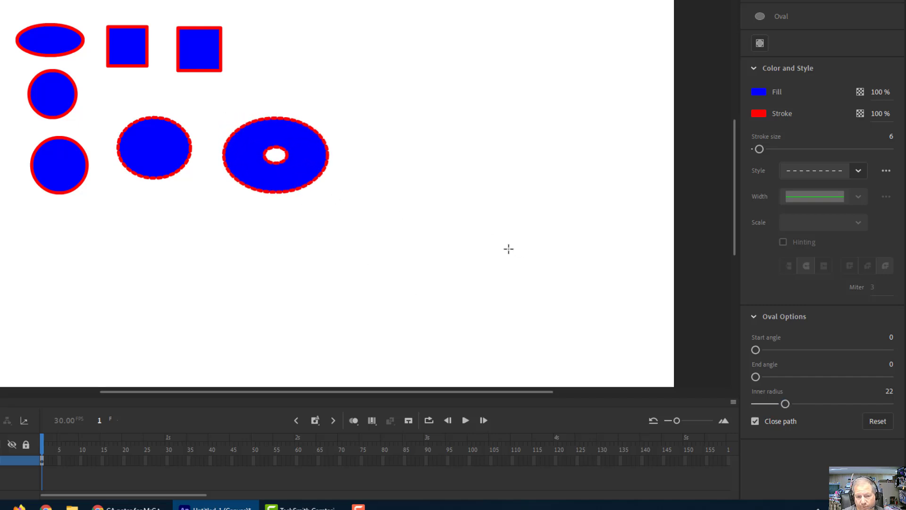
- Draw a solid-stroke ring segment to the right of the dashed ring, with start angle 32 and end angle 134
click(858, 171)
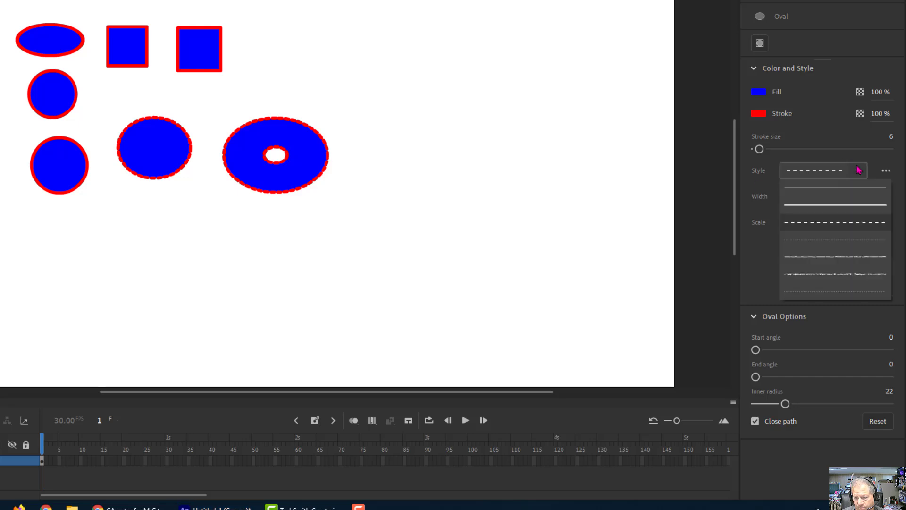
click(845, 204)
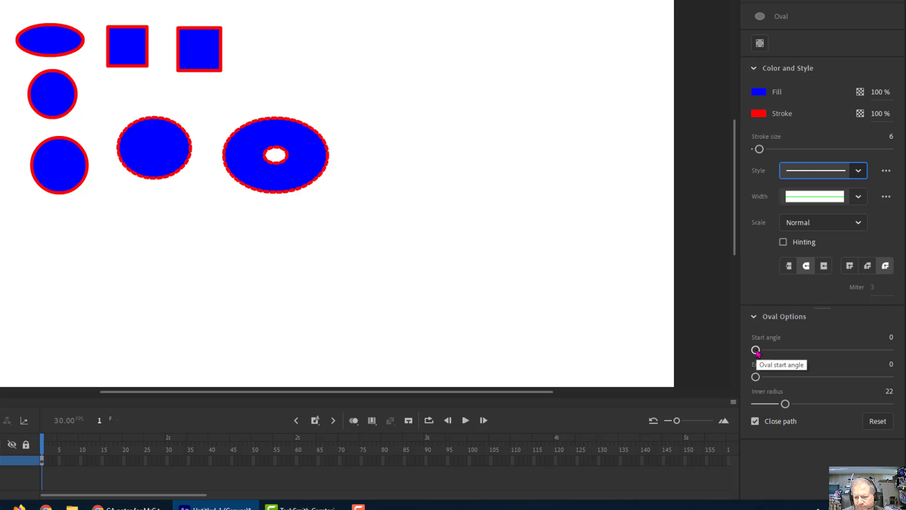
drag(756, 351, 805, 377)
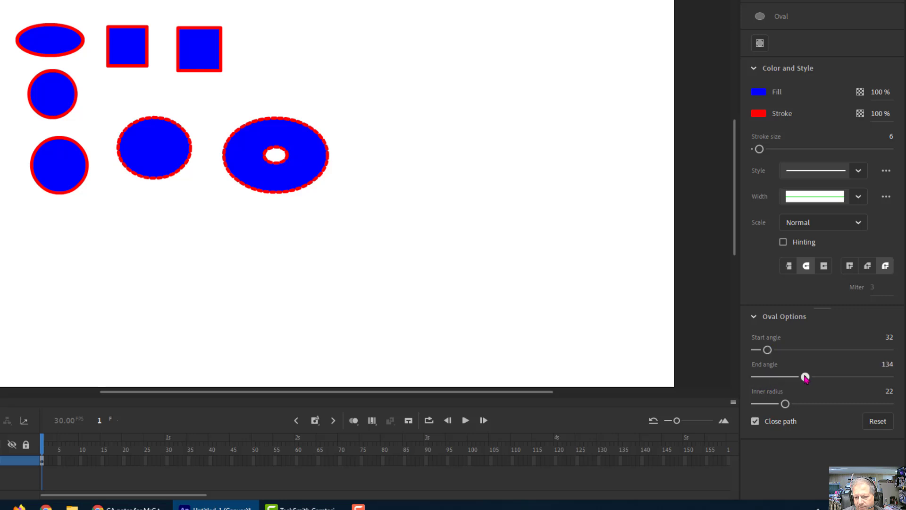
drag(410, 65, 498, 153)
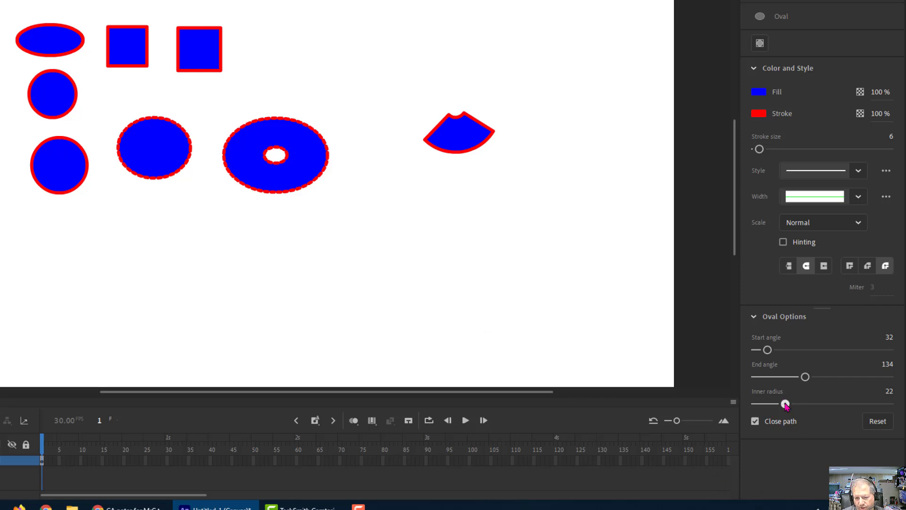
- Draw a wedge with inner radius 0 above the dashed ring, and a Pac-Man shape below it with end angle 329
drag(785, 404, 755, 403)
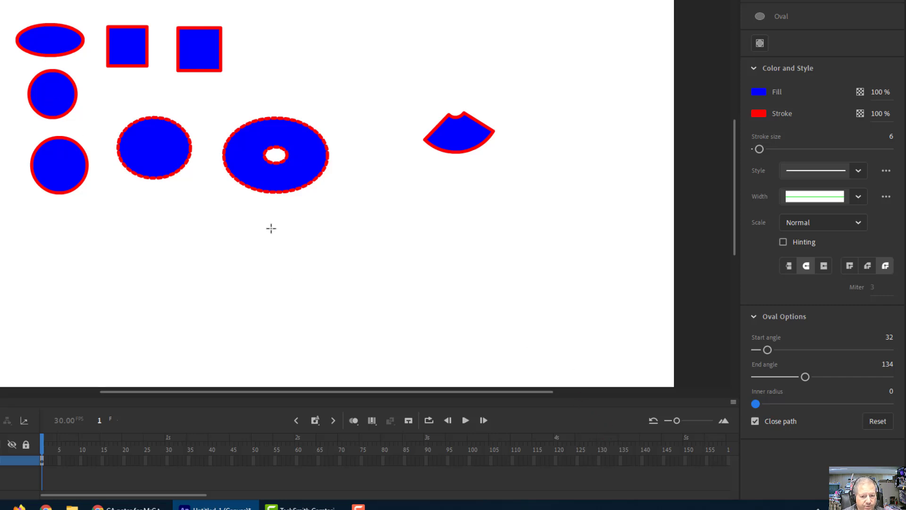
drag(260, 37, 333, 92)
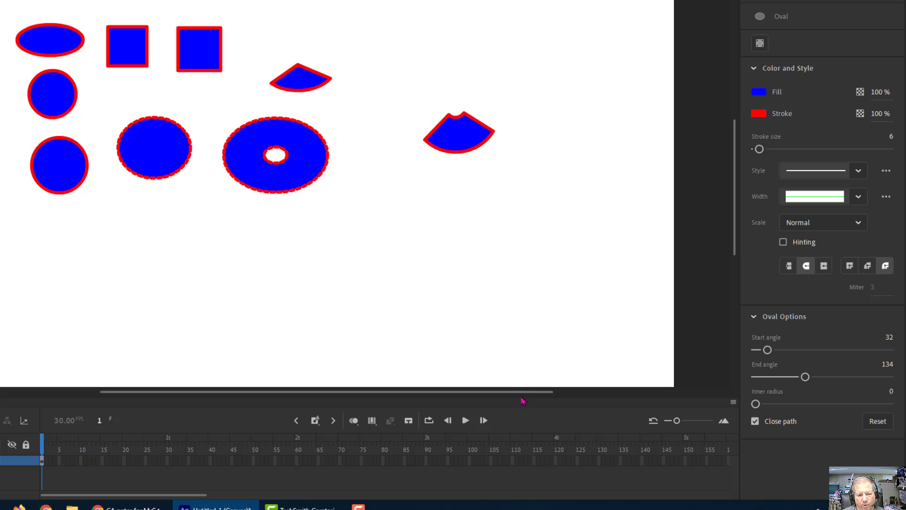
drag(805, 376, 881, 379)
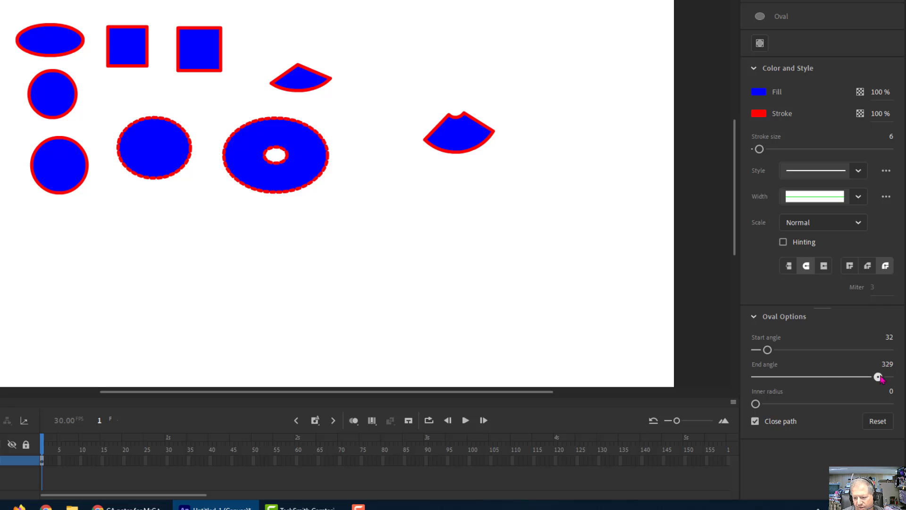
mouse_move(331, 255)
mouse_down()
mouse_move(364, 290)
mouse_move(400, 301)
mouse_move(405, 317)
mouse_up()
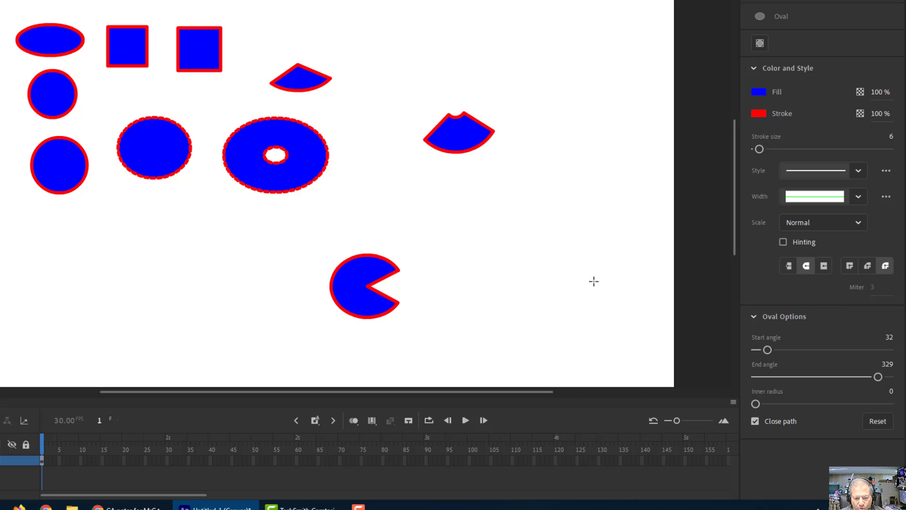
- Try bevel and miter joins on the Pac-Man shape's stroke, and set it back to a round join
key(ctrl+equal)
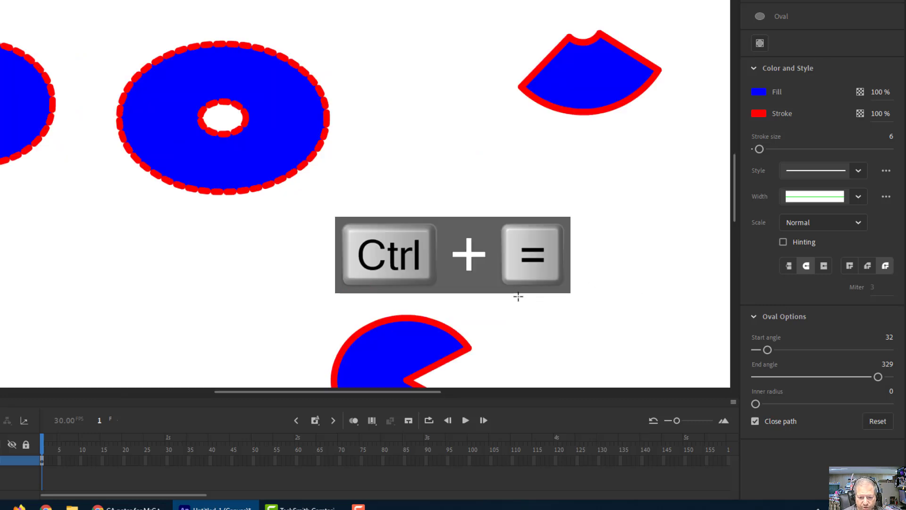
drag(521, 333, 495, 215)
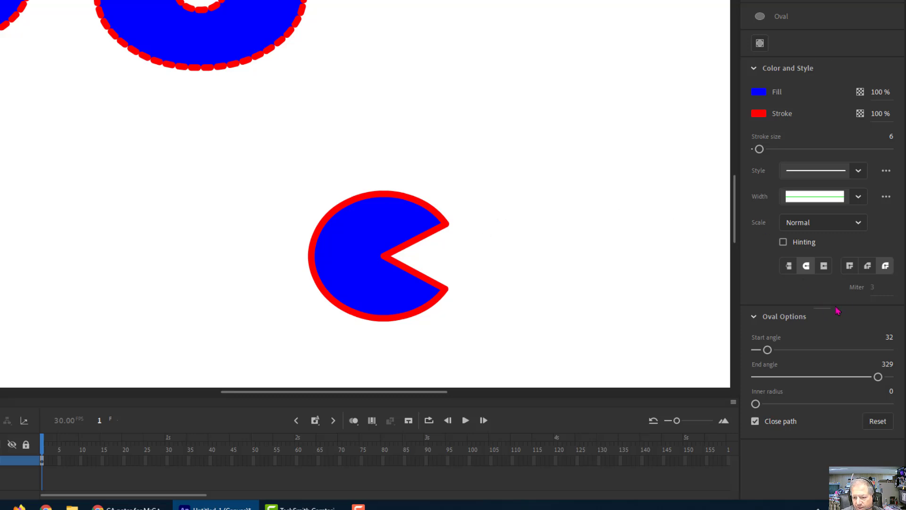
key(v)
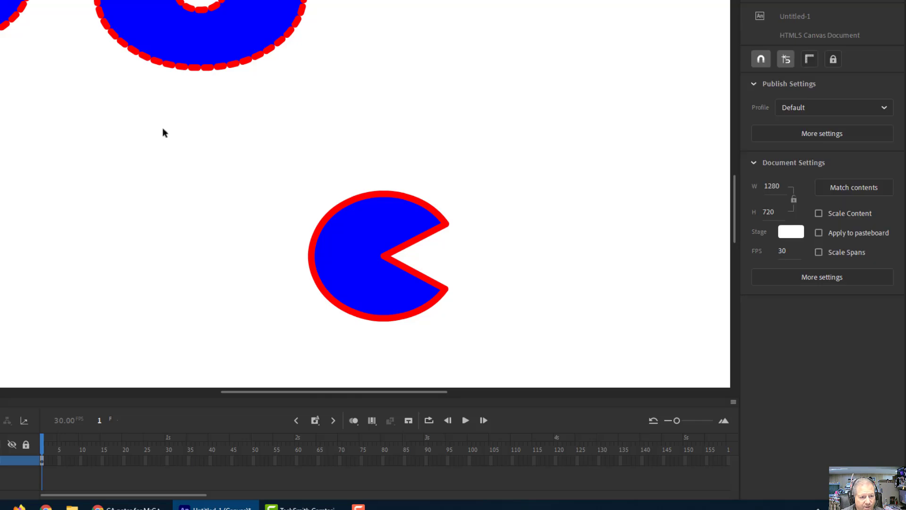
click(380, 248)
double_click(395, 282)
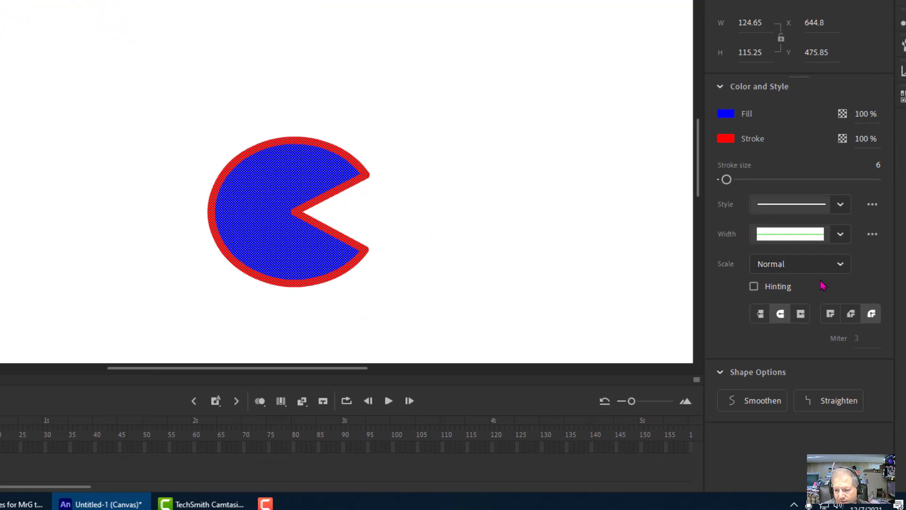
click(851, 314)
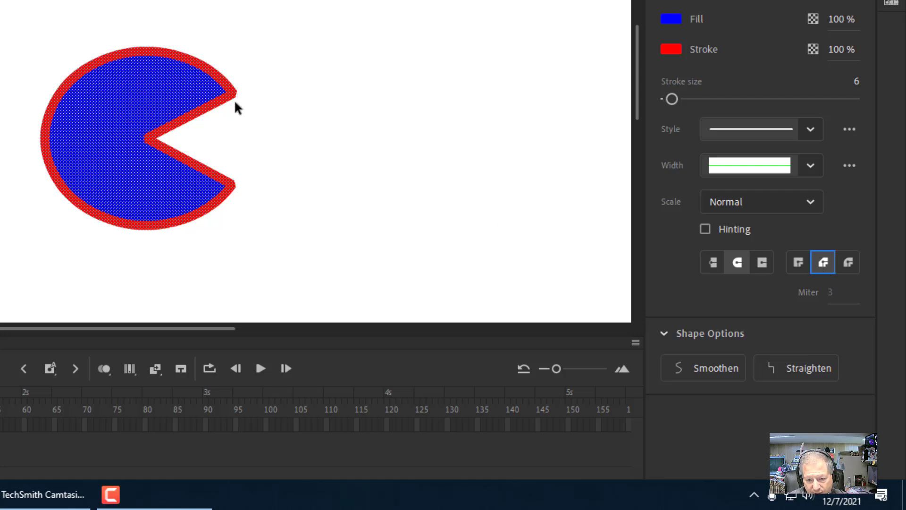
click(798, 266)
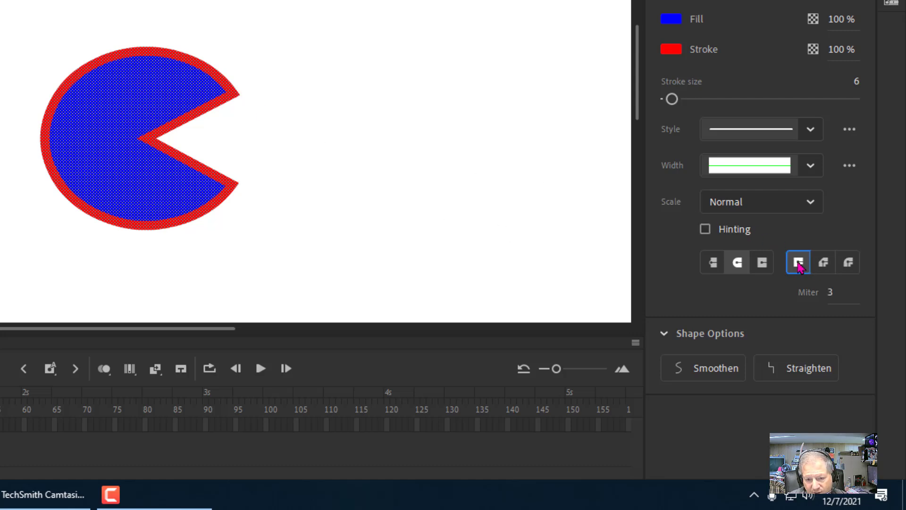
click(853, 267)
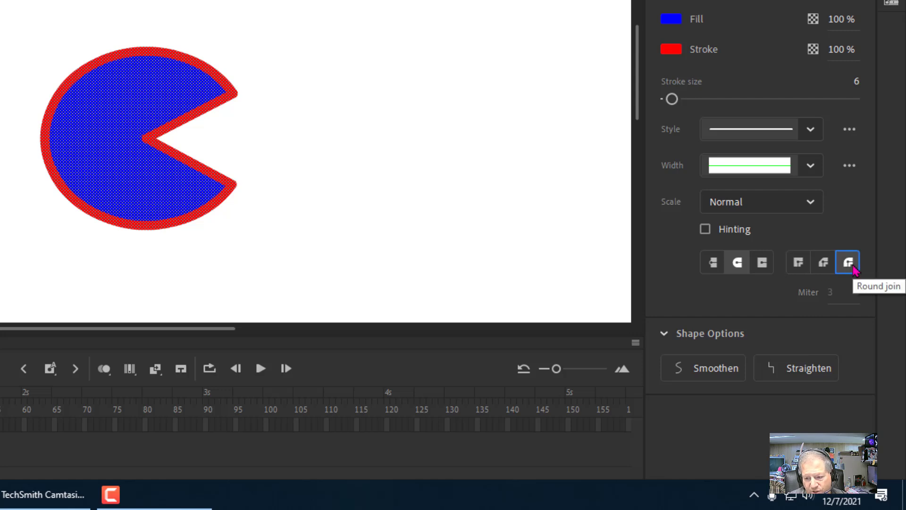
- Delete the stroke segment along the upper edge of the Pac-Man shape's mouth
click(361, 65)
click(193, 120)
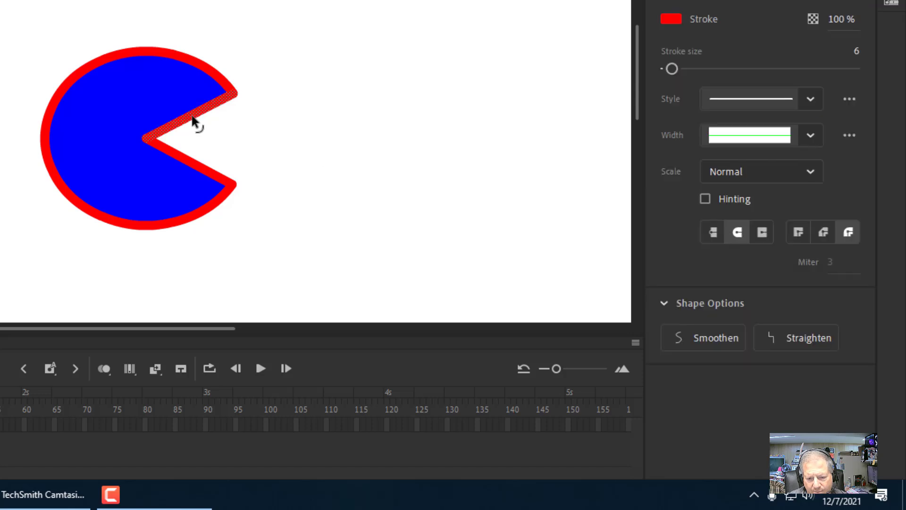
click(452, 160)
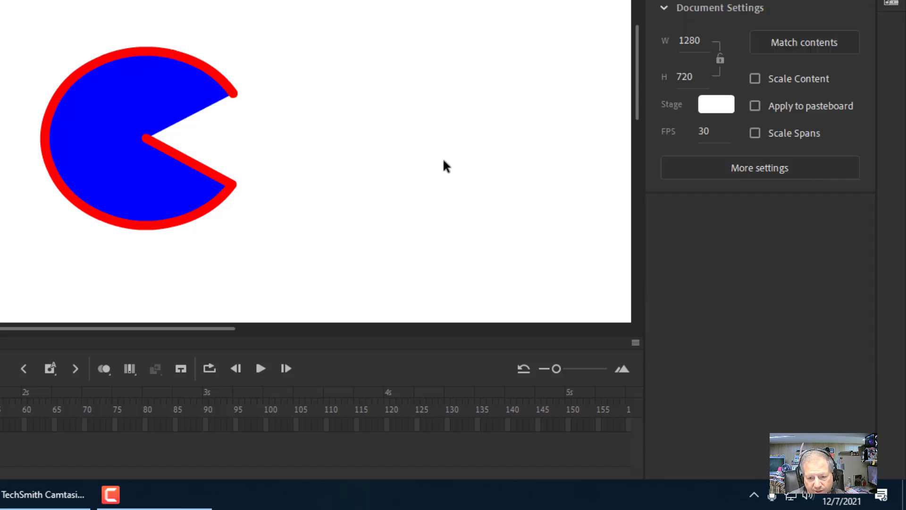
- Try square and butt caps on the Pac-Man shape's outer curved stroke, and set it back to a round cap
click(233, 97)
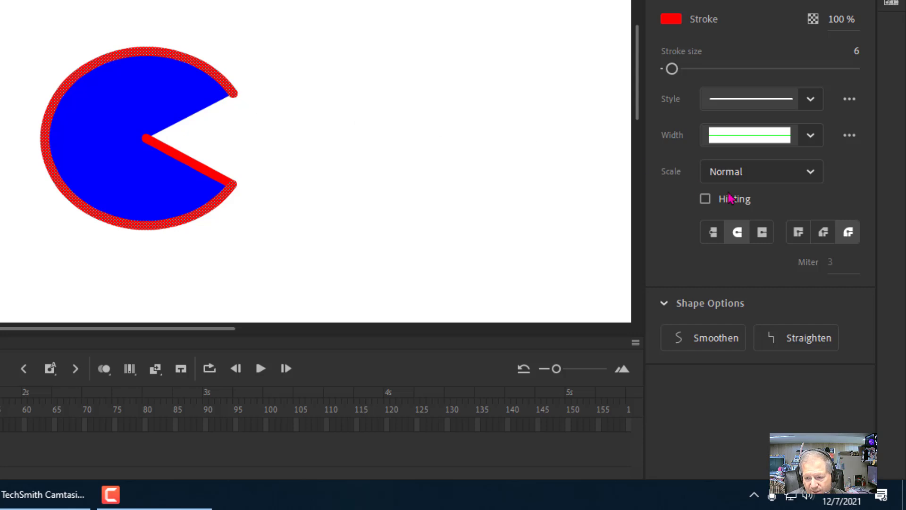
click(761, 232)
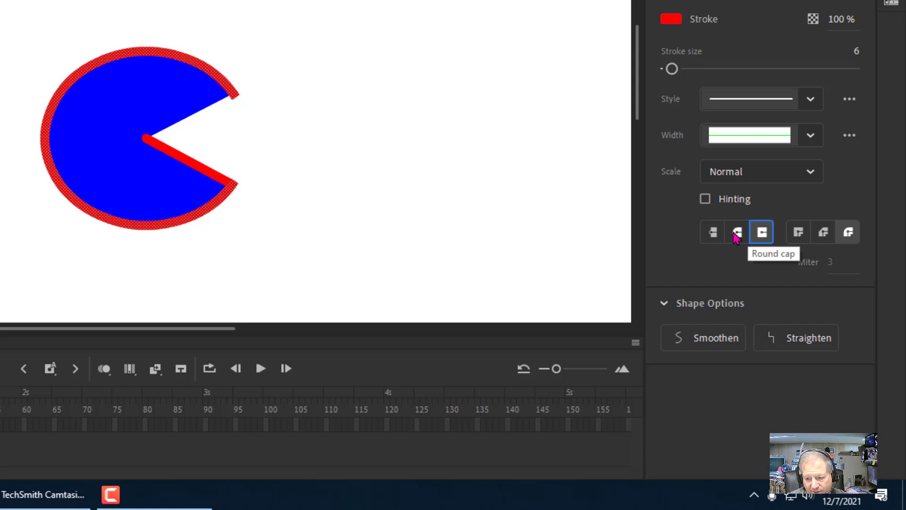
click(738, 233)
click(712, 233)
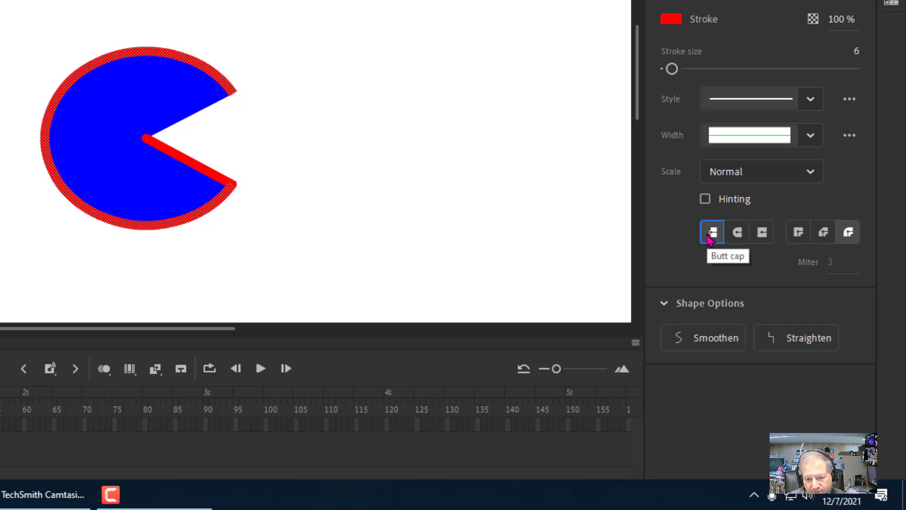
click(738, 235)
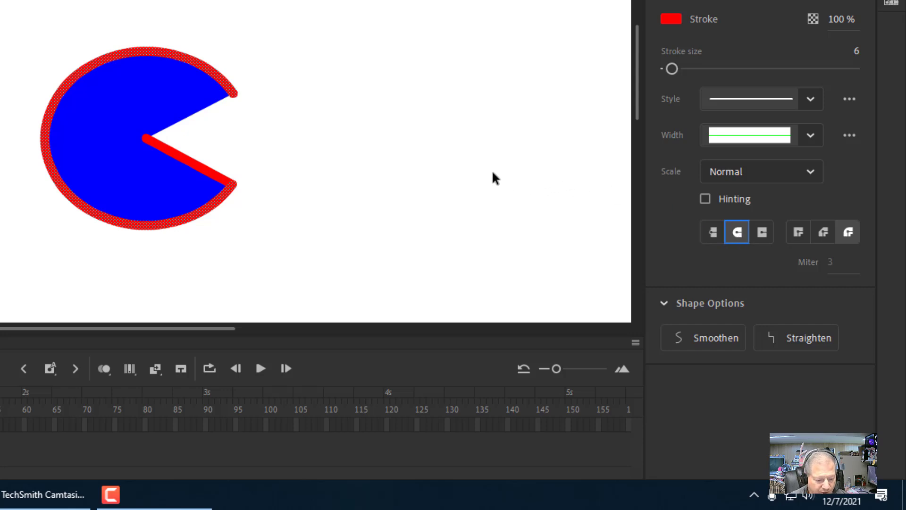
- Draw an oval primitive about 142 by 119 px with a bright green (#00FF00) fill, up and right of the Pac-Man shape
key(ctrl+minus)
key(ctrl+minus)
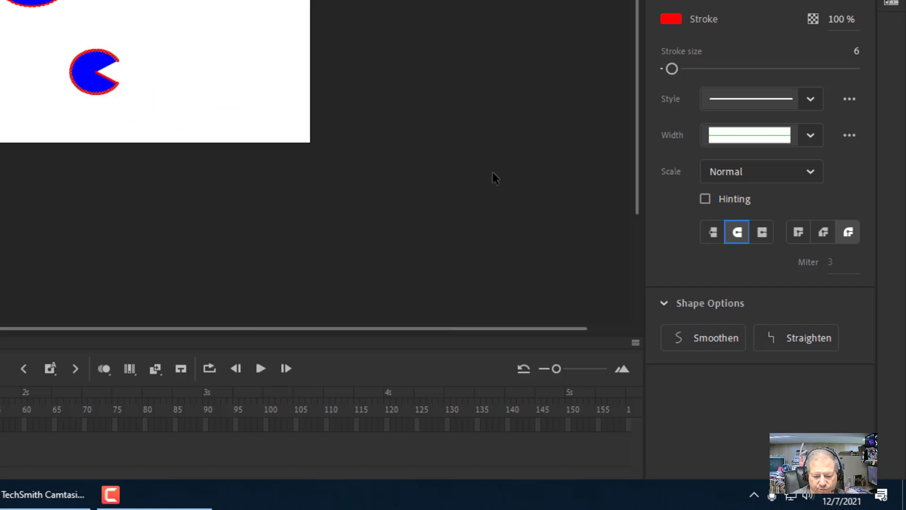
key(ctrl+equal)
drag(130, 0, 143, 21)
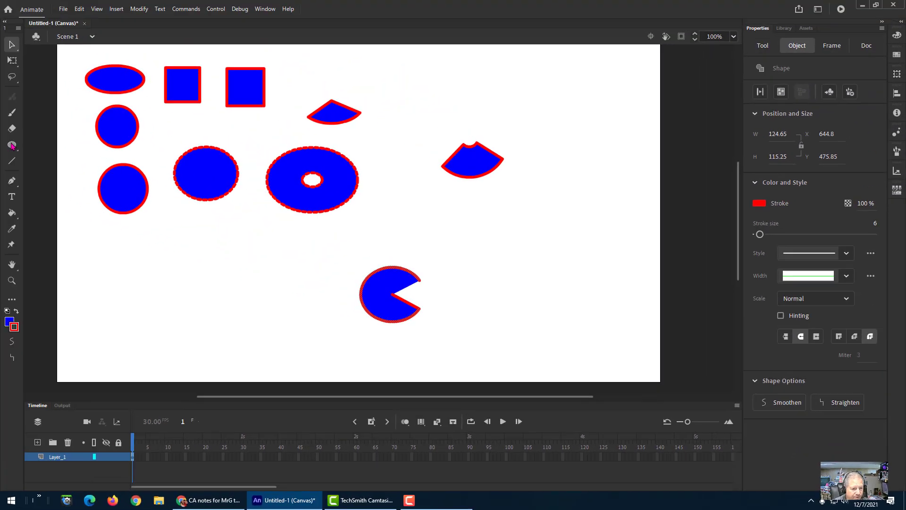
click(12, 145)
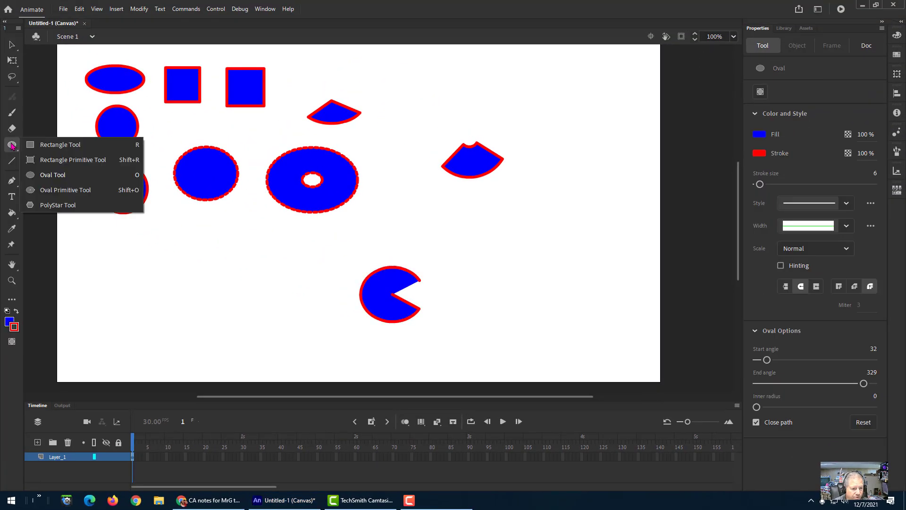
click(46, 189)
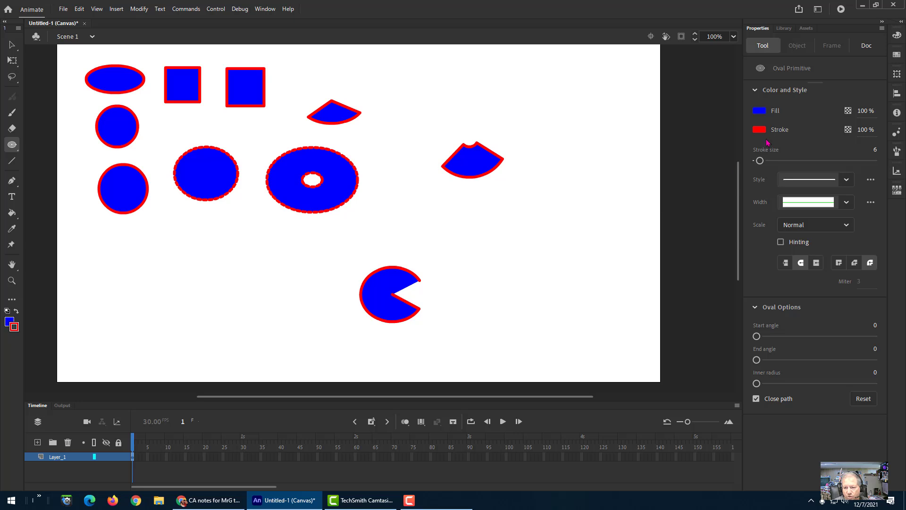
click(759, 111)
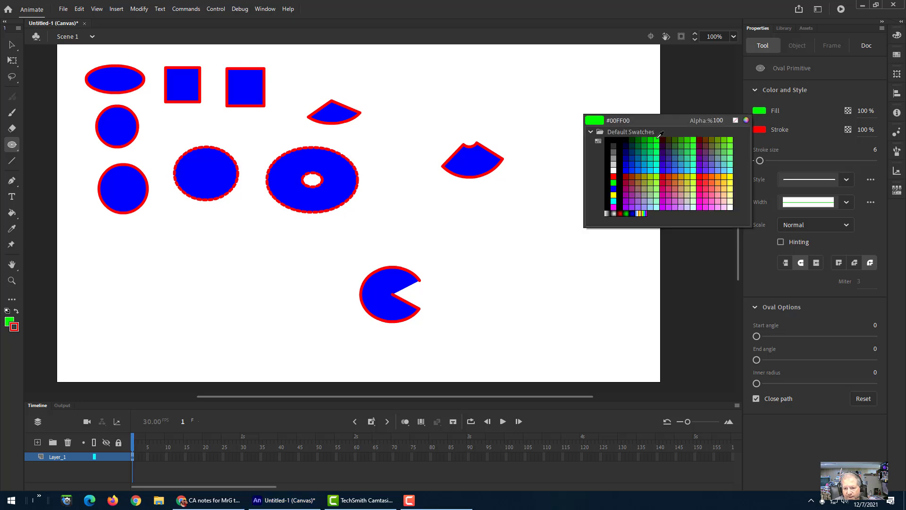
click(657, 137)
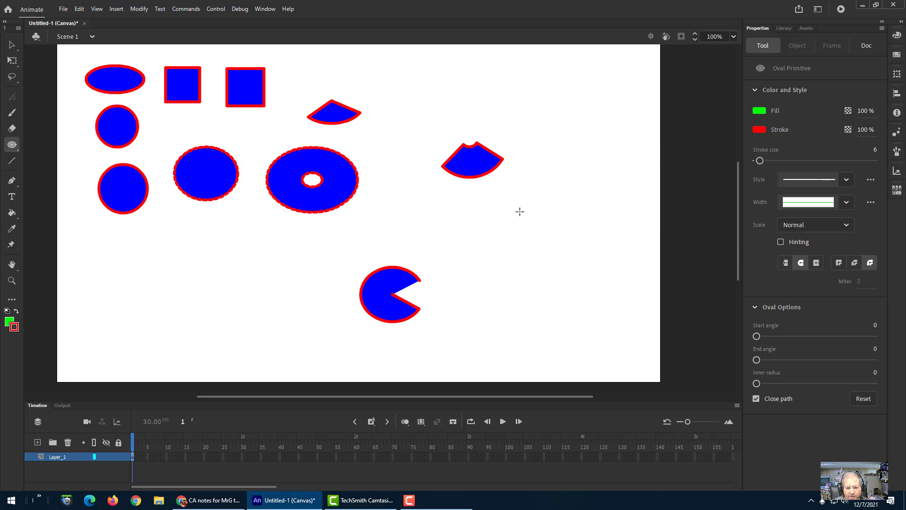
drag(483, 229, 551, 285)
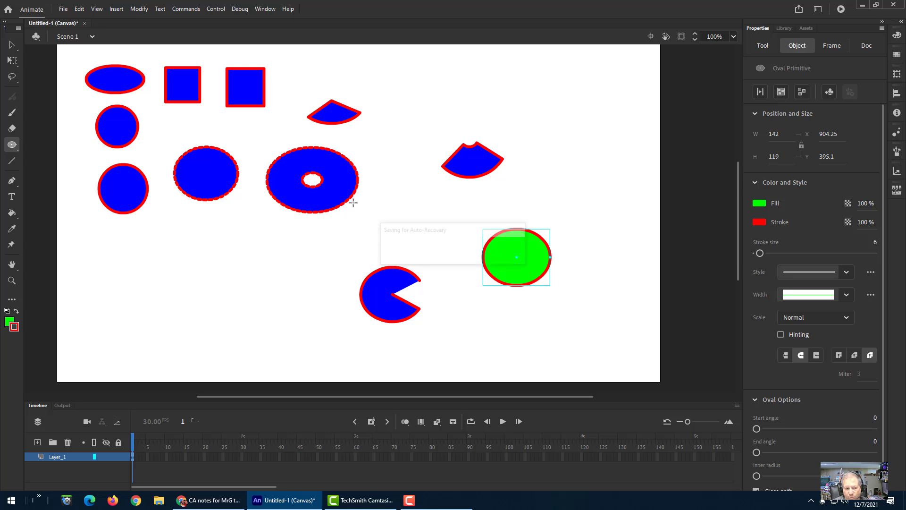
click(11, 45)
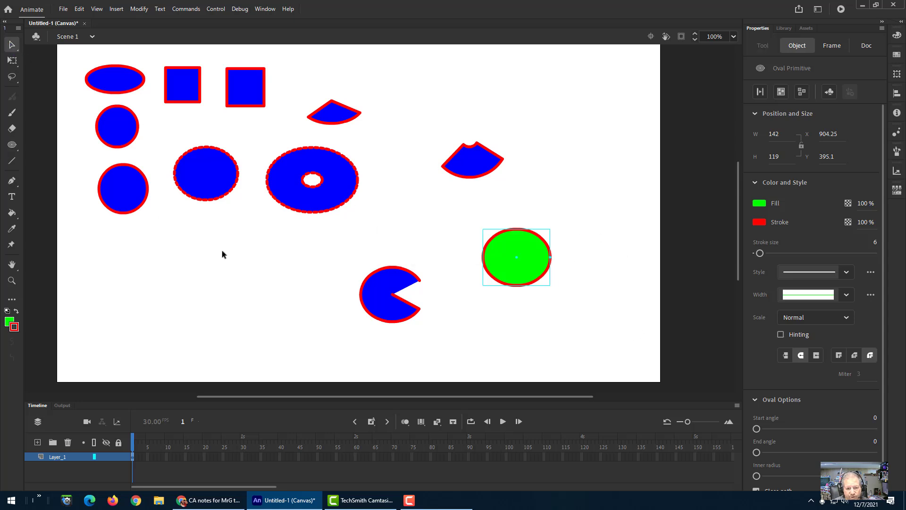
- Open a mouth wedge in the green oval primitive by reshaping its start angle and bringing its end angle to about 330
click(392, 280)
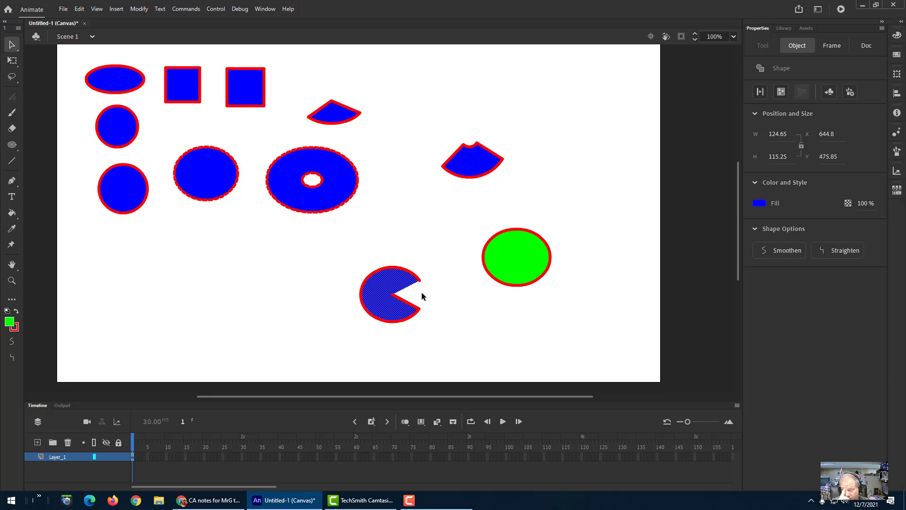
click(522, 263)
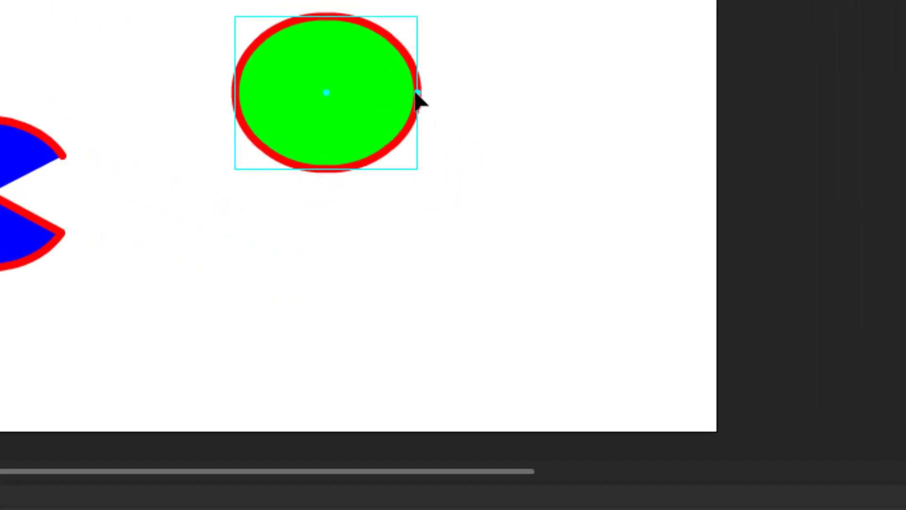
drag(417, 93, 390, 60)
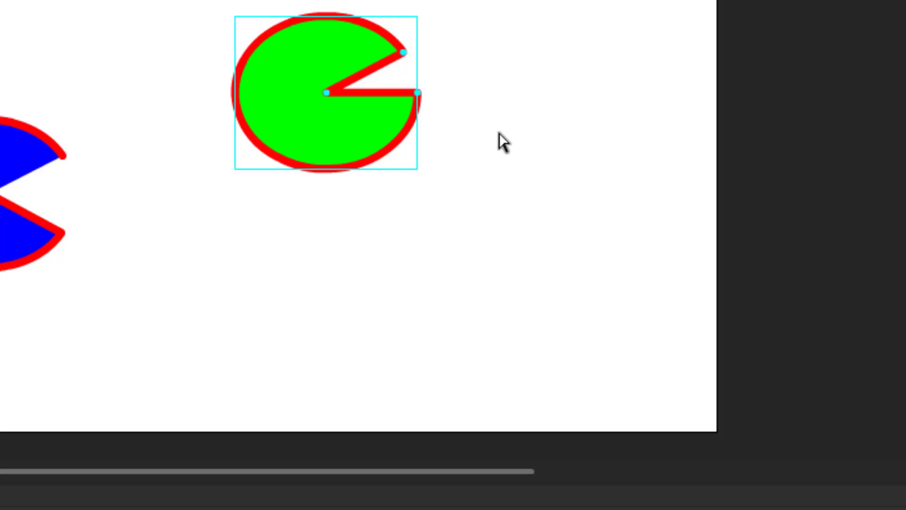
scroll(515, 204, up, 5)
scroll(515, 204, down, 5)
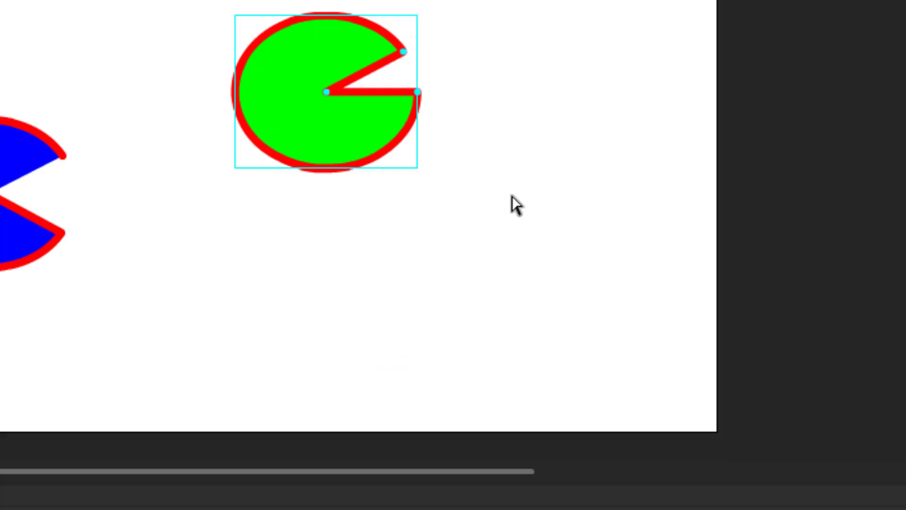
scroll(510, 193, up, 5)
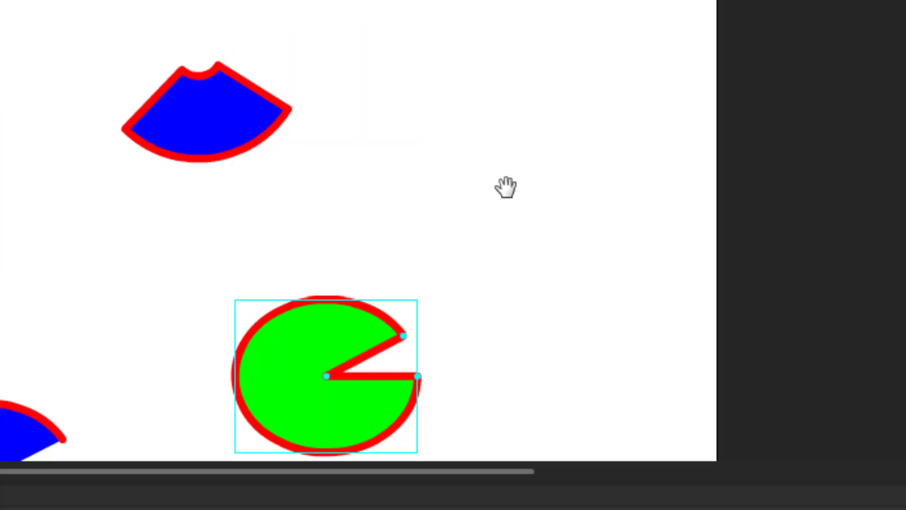
scroll(506, 187, down, 5)
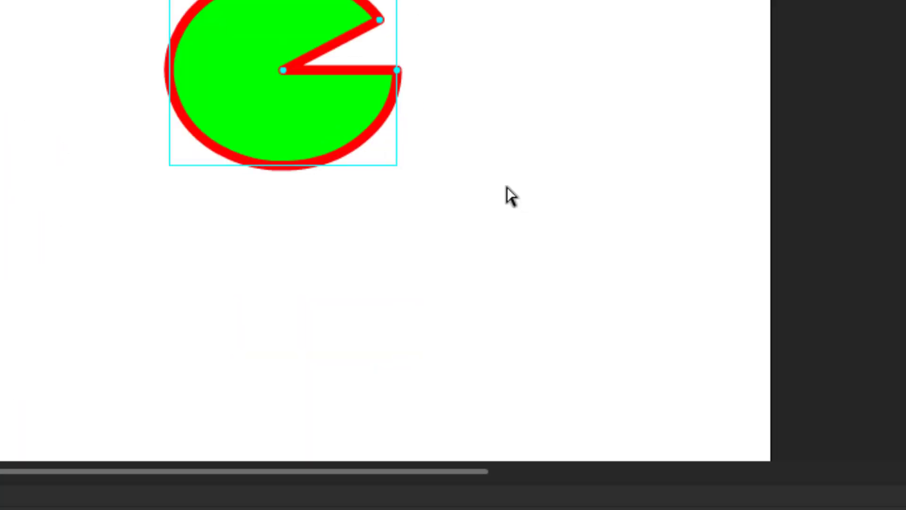
scroll(633, 245, up, 1)
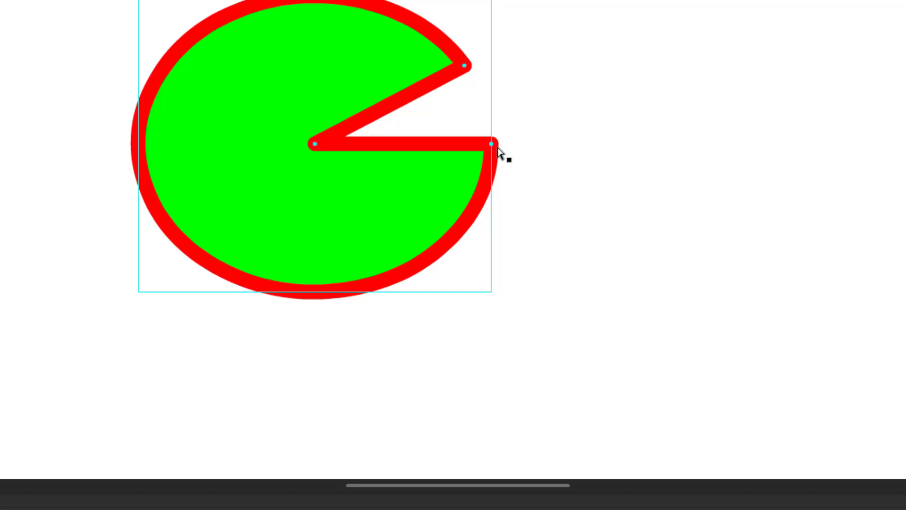
drag(501, 152, 526, 215)
- Try an inner radius hole in the green oval primitive, set its start angle to about 22, and return the inner radius to 0
mouse_move(362, 159)
mouse_down()
mouse_move(396, 164)
mouse_move(345, 160)
mouse_up()
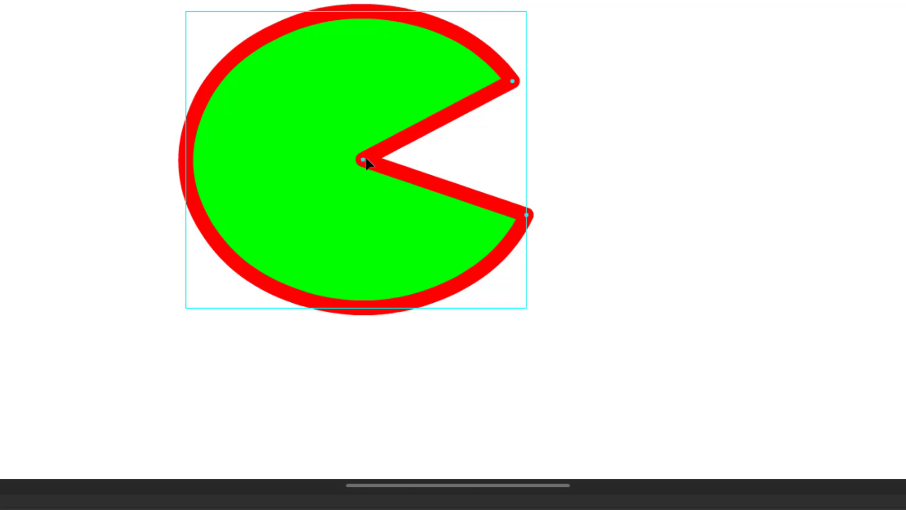
drag(364, 158, 399, 161)
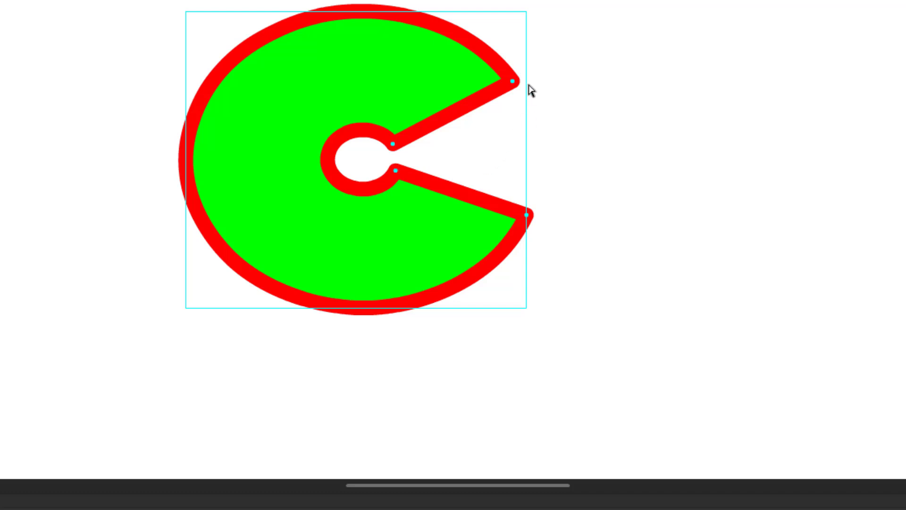
drag(516, 85, 482, 108)
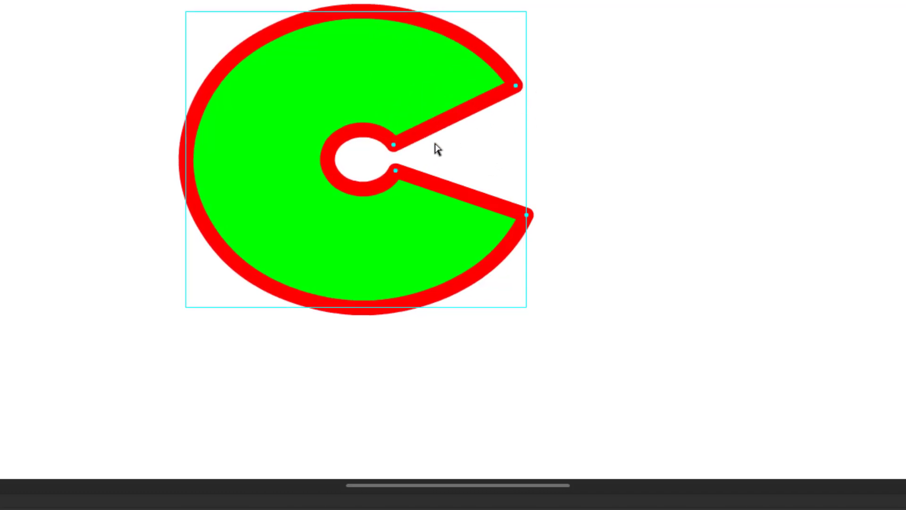
drag(396, 172, 348, 166)
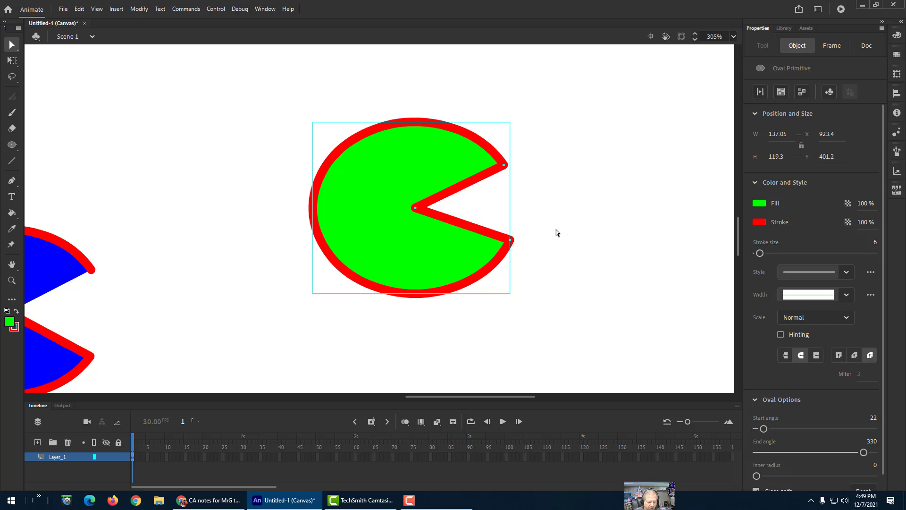
- Use the Selection tool to compare how the blue Pac-Man shape's fill and stroke and the green oval primitive are selected
scroll(558, 214, down, 4)
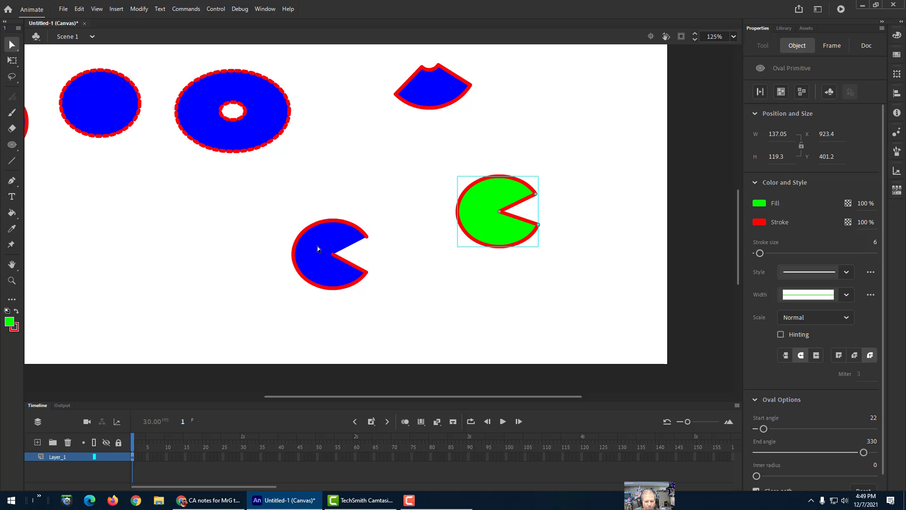
click(11, 46)
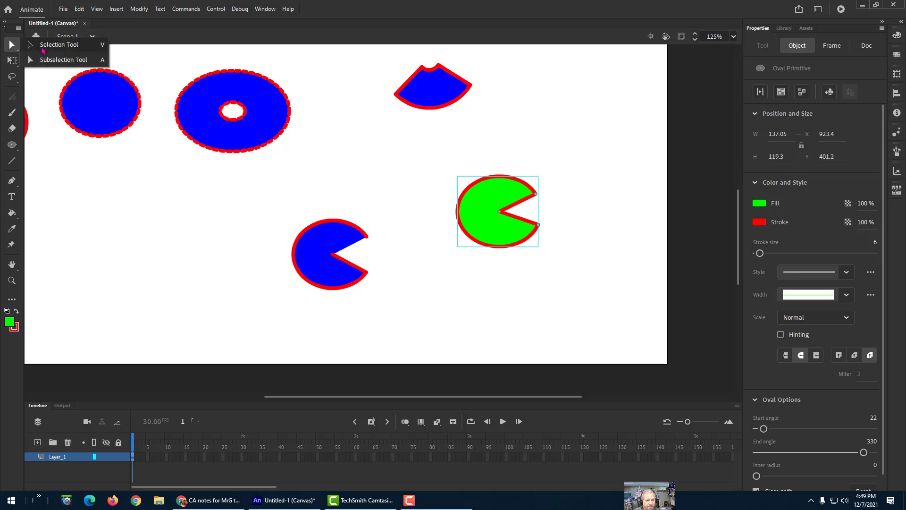
click(44, 60)
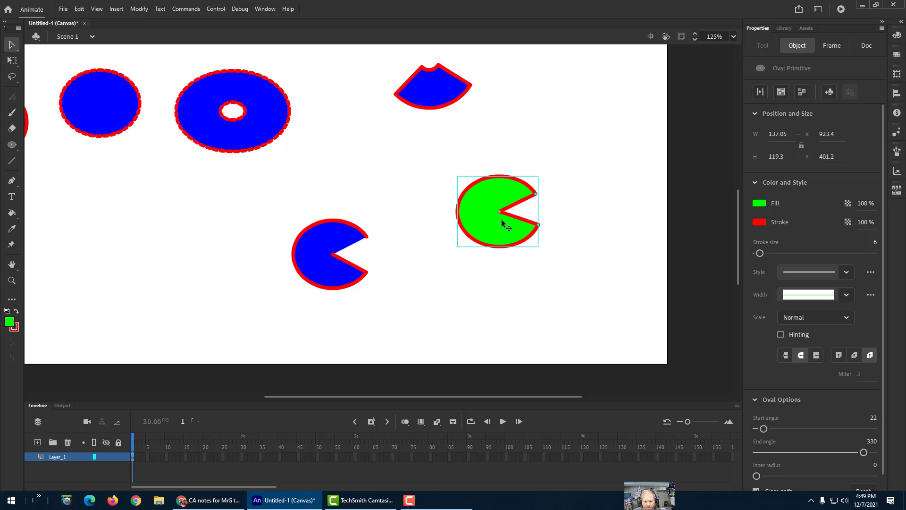
click(323, 240)
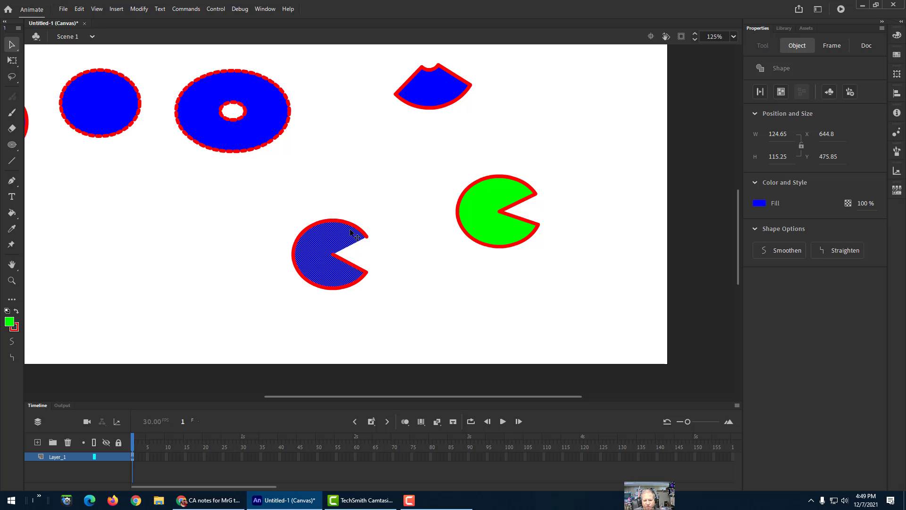
click(365, 237)
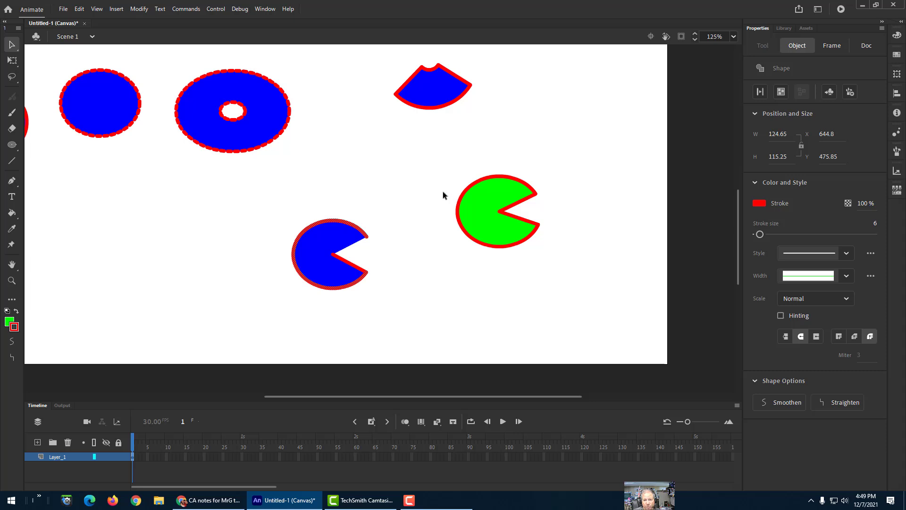
click(477, 204)
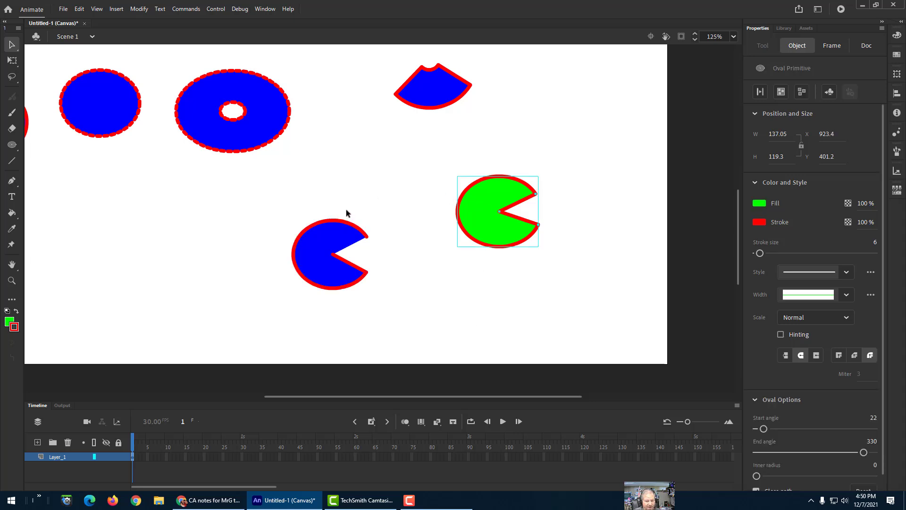
click(330, 240)
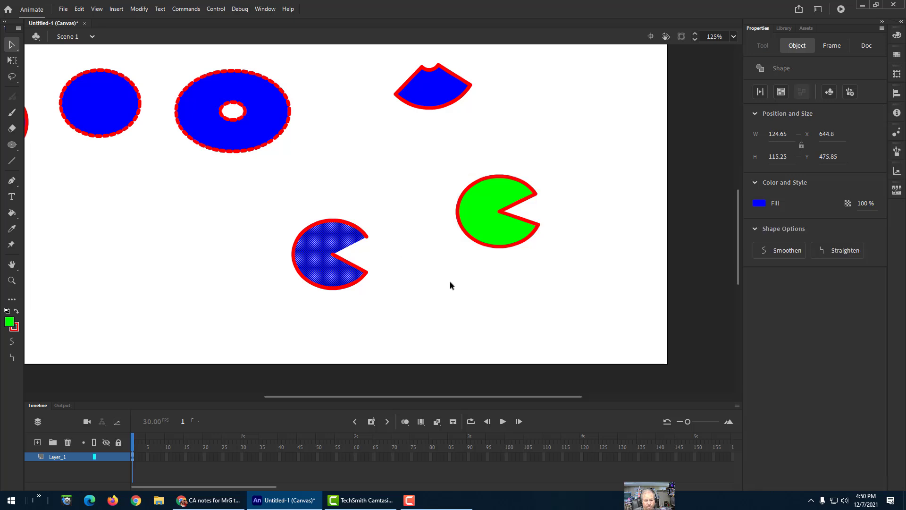
- Switch from the Oval Primitive tool to the regular Oval tool and try its object drawing mode option
click(12, 145)
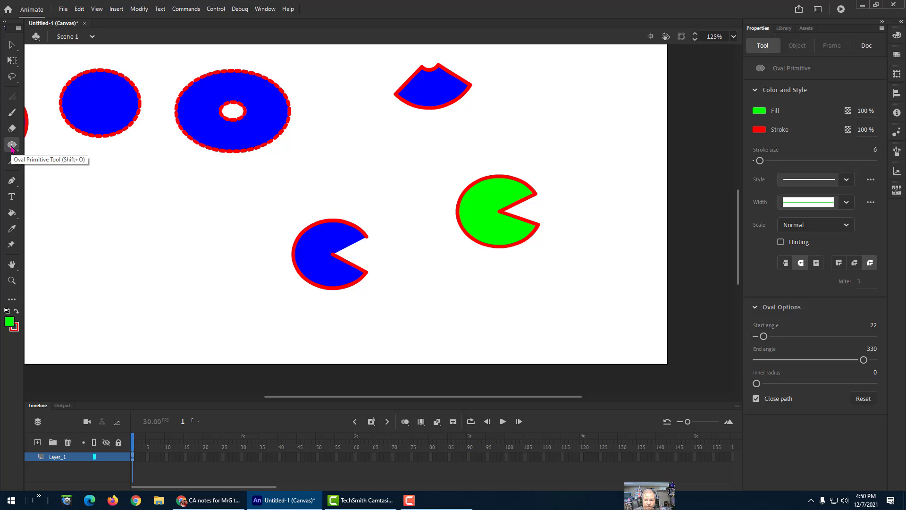
click(12, 146)
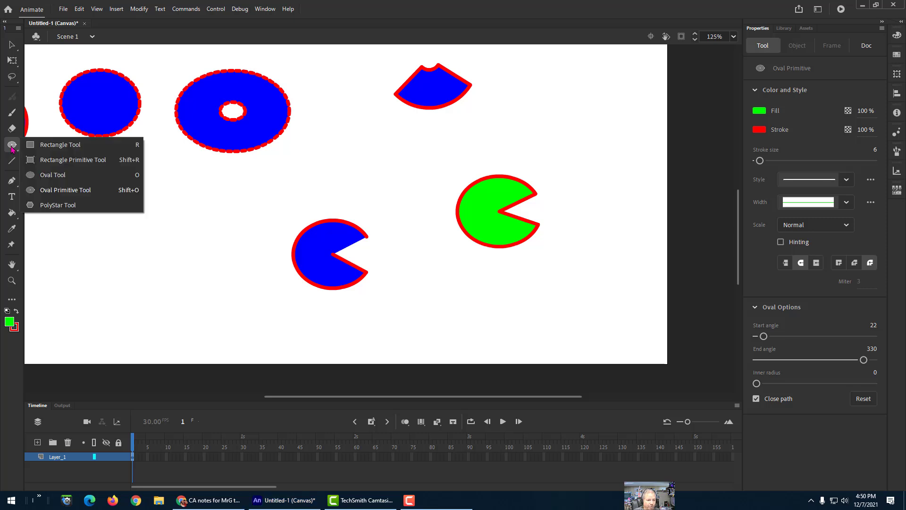
click(55, 174)
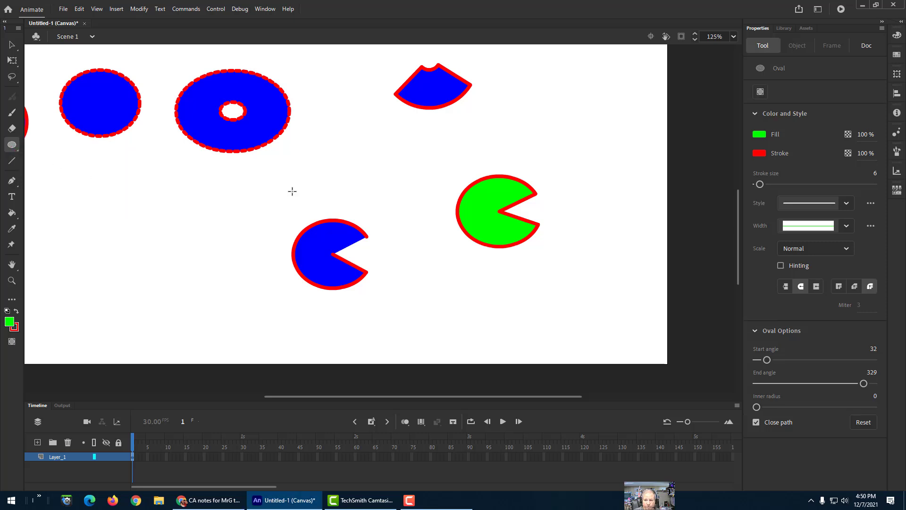
click(760, 92)
scroll(645, 250, up, 1)
scroll(645, 249, down, 2)
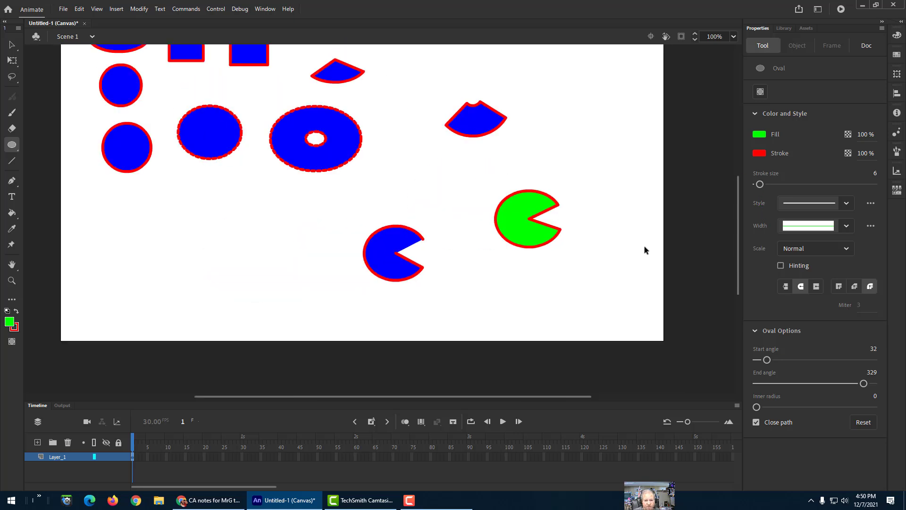